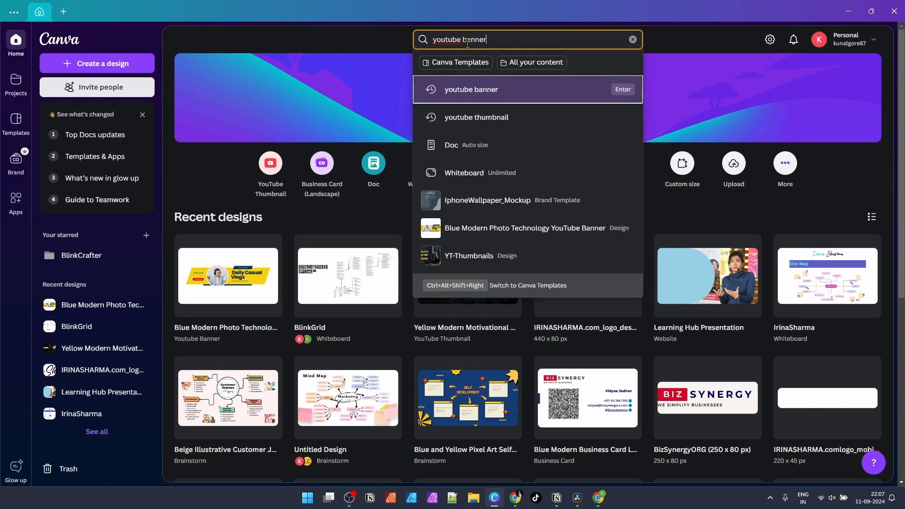
Step: Run the 'youtube banner' template search and scroll through the results grid
{"action": "key", "text": "Return"}
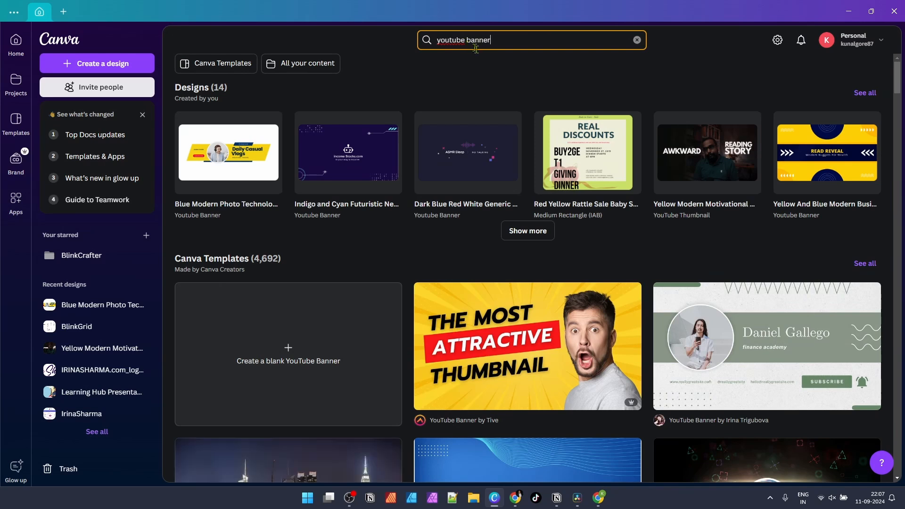
{"action": "scroll", "coordinate": [490, 168], "scroll_direction": "down", "scroll_amount": 6}
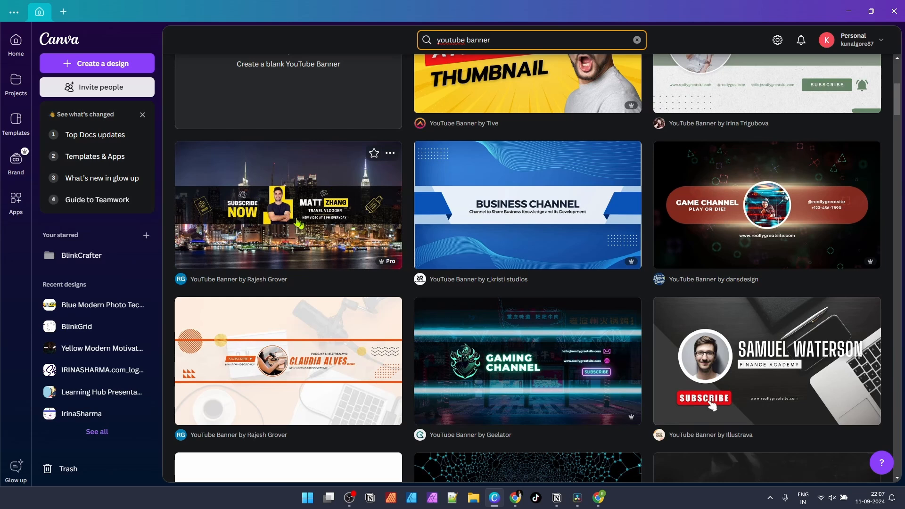
{"action": "scroll", "coordinate": [304, 224], "scroll_direction": "up", "scroll_amount": 4}
{"action": "scroll", "coordinate": [304, 217], "scroll_direction": "down", "scroll_amount": 4}
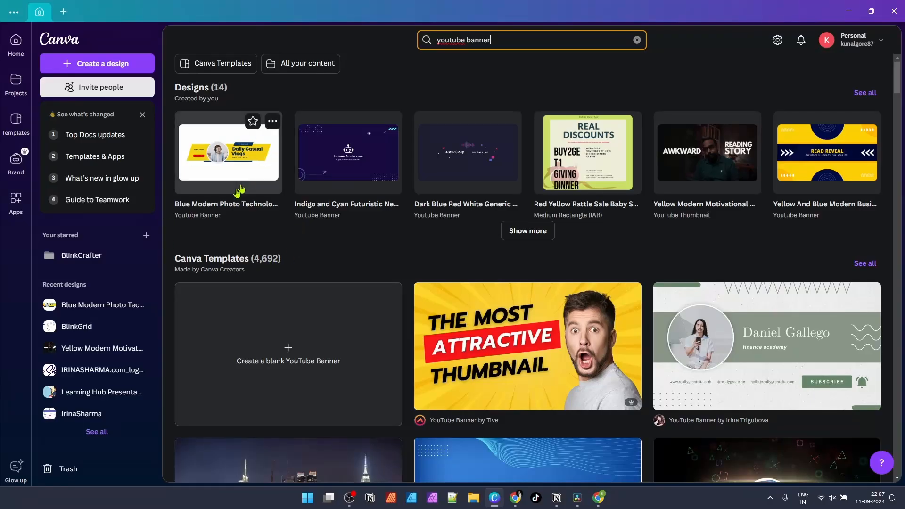
{"action": "scroll", "coordinate": [265, 213], "scroll_direction": "down", "scroll_amount": 10}
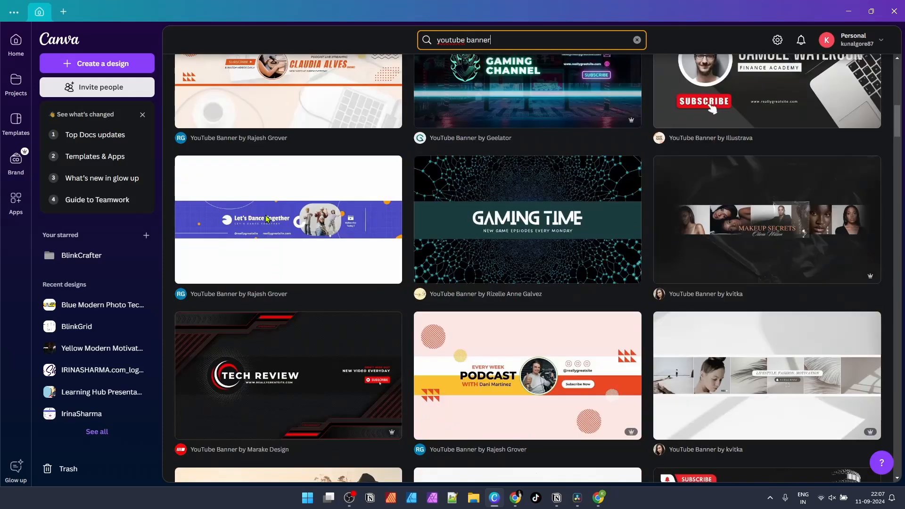
{"action": "scroll", "coordinate": [267, 218], "scroll_direction": "down", "scroll_amount": 10}
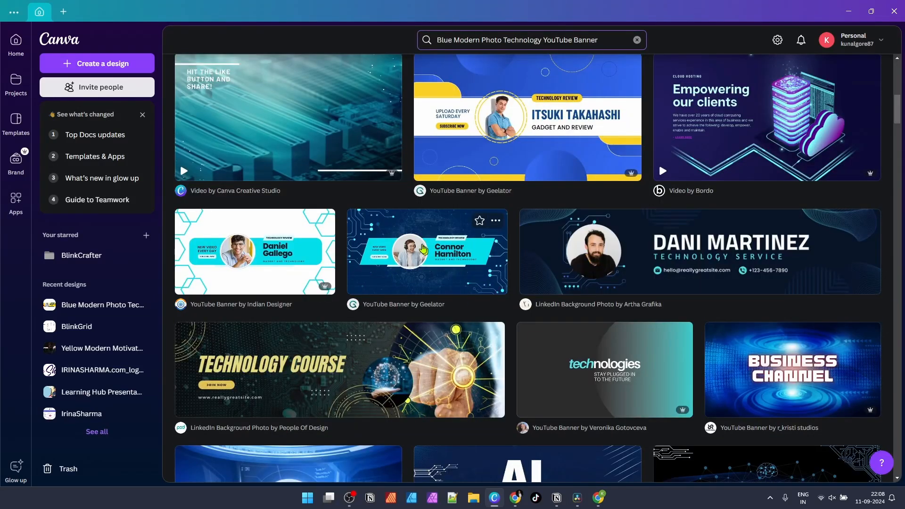
Step: Preview the Blue Modern Photo Technology YouTube Banner template and start customizing it
{"action": "left_click", "coordinate": [423, 249]}
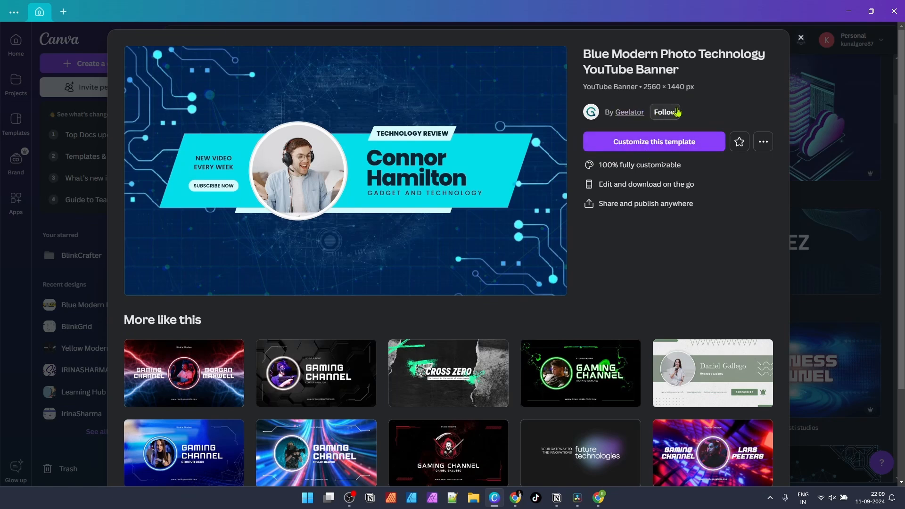
{"action": "scroll", "coordinate": [675, 188], "scroll_direction": "down", "scroll_amount": 2}
{"action": "left_click", "coordinate": [713, 264]}
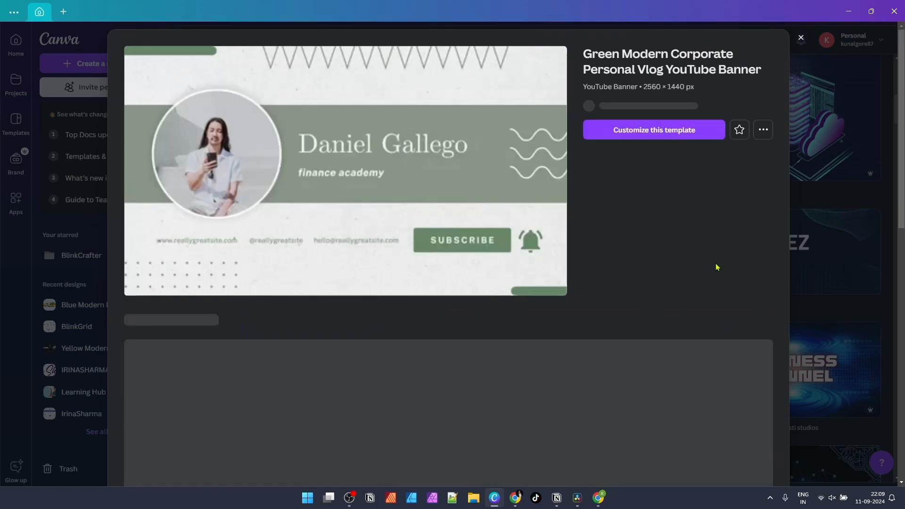
{"action": "key", "text": "alt+Left"}
{"action": "left_click", "coordinate": [666, 143]}
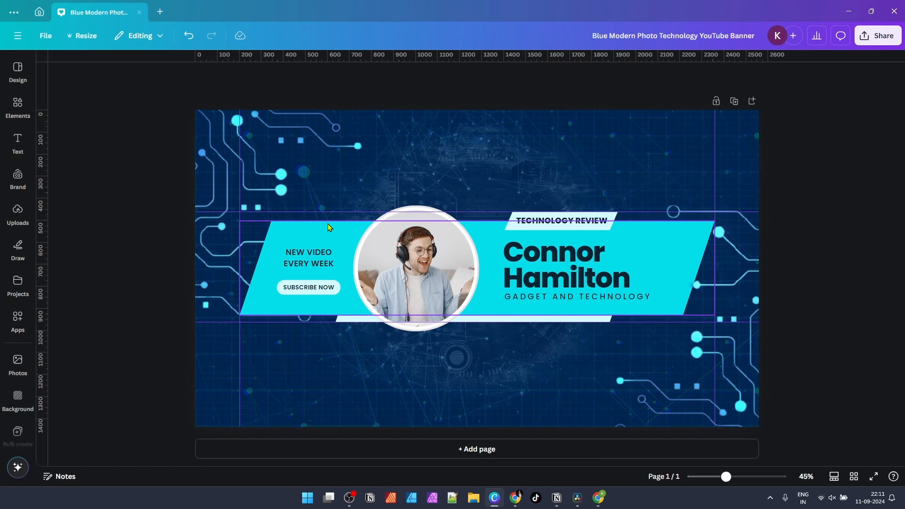
Step: Undo the accidental duplicate of the channel name title
{"action": "left_click", "coordinate": [540, 274]}
{"action": "left_click_drag", "start_coordinate": [539, 274], "coordinate": [434, 386]}
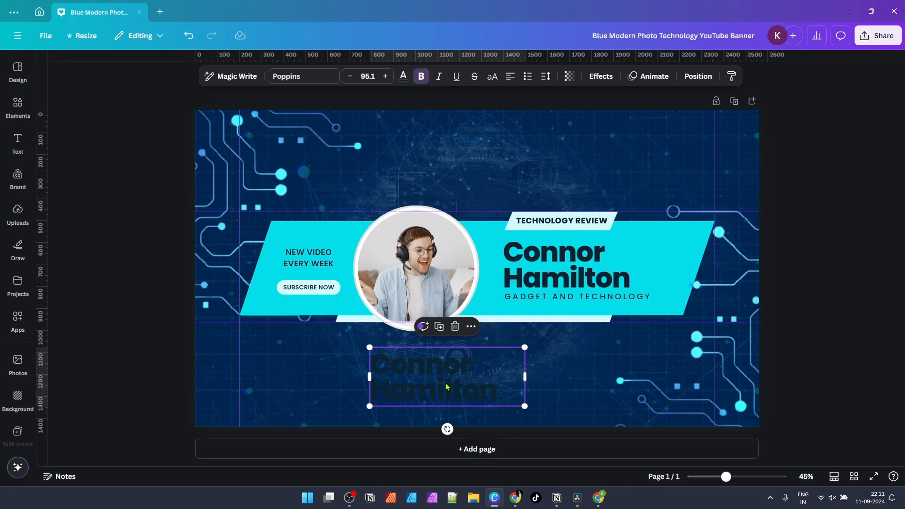
{"action": "key", "text": "ctrl+z"}
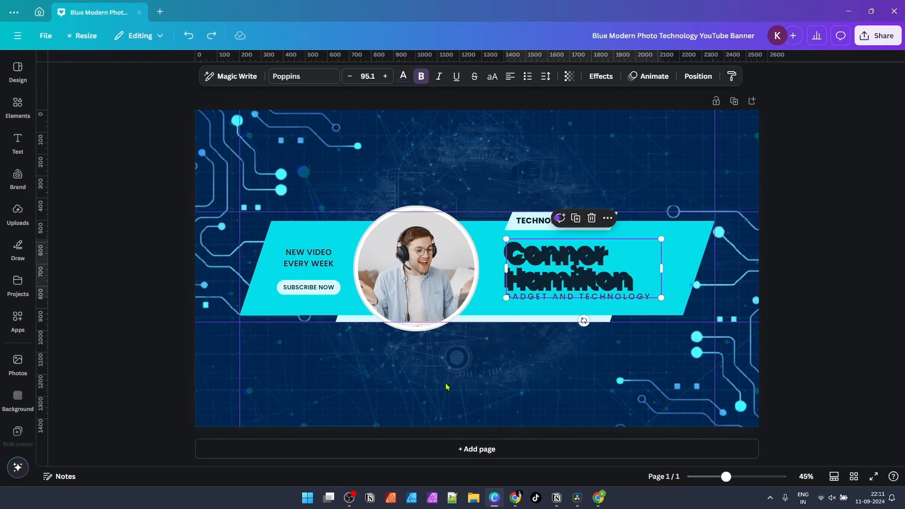
{"action": "key", "text": "ctrl+z"}
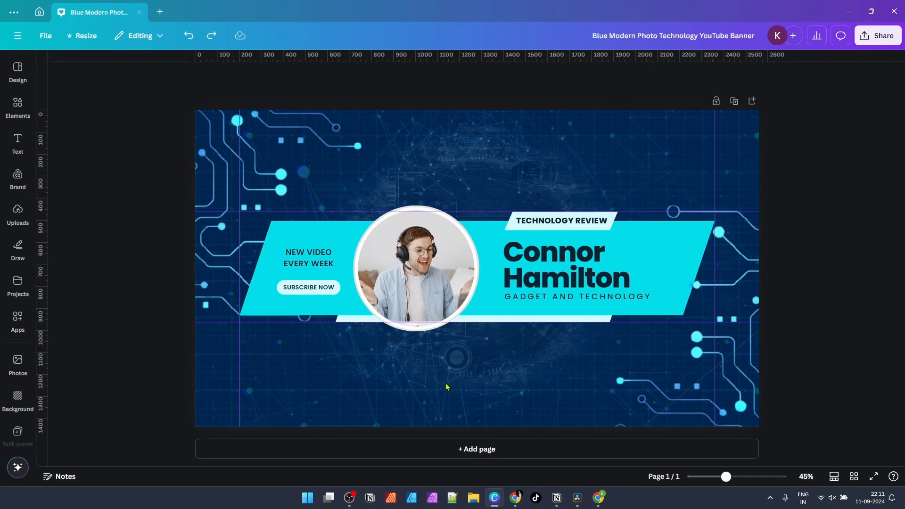
{"action": "left_click_drag", "start_coordinate": [828, 455], "coordinate": [613, 203]}
{"action": "left_click_drag", "start_coordinate": [577, 284], "coordinate": [445, 404]}
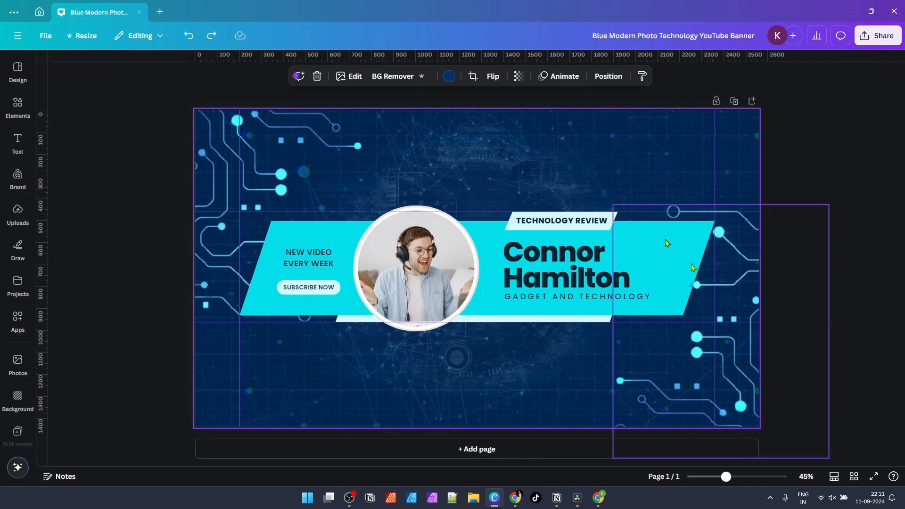
Step: Delete the upper-left and bottom-right cyan circuit graphics
{"action": "left_click", "coordinate": [258, 209]}
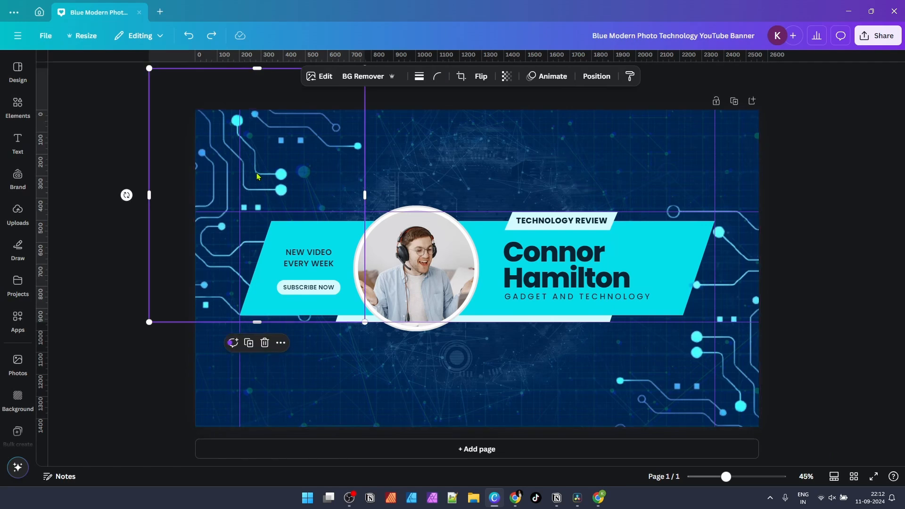
{"action": "mouse_move", "coordinate": [297, 171]}
{"action": "left_mouse_down"}
{"action": "mouse_move", "coordinate": [329, 168]}
{"action": "mouse_move", "coordinate": [317, 163]}
{"action": "mouse_move", "coordinate": [298, 172]}
{"action": "mouse_move", "coordinate": [306, 177]}
{"action": "left_mouse_up"}
{"action": "key", "text": "Delete"}
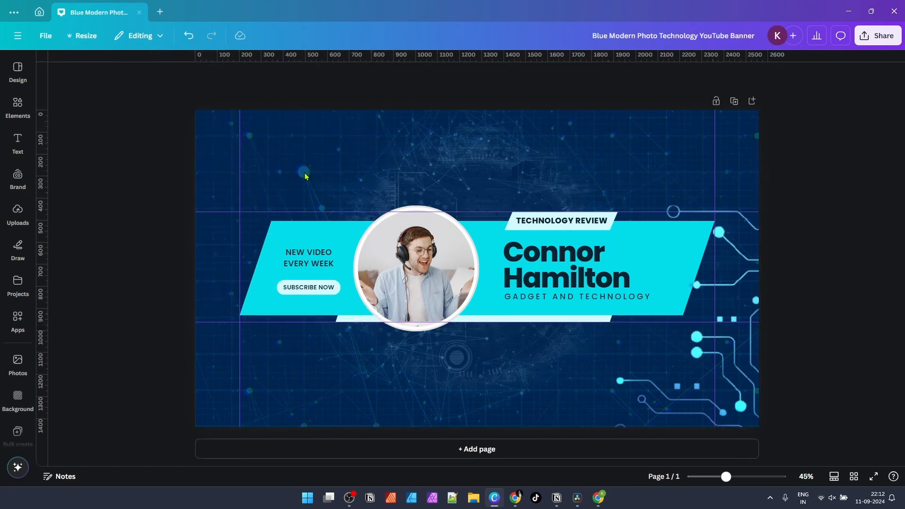
{"action": "left_click", "coordinate": [732, 399]}
{"action": "key", "text": "Delete"}
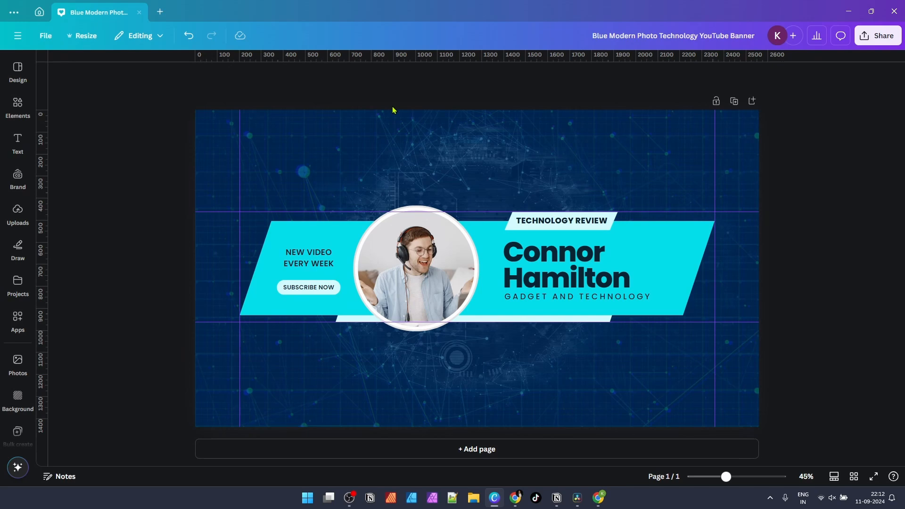
Step: Retitle the channel name heading to 'Z's Daily Scroll'
{"action": "double_click", "coordinate": [570, 267]}
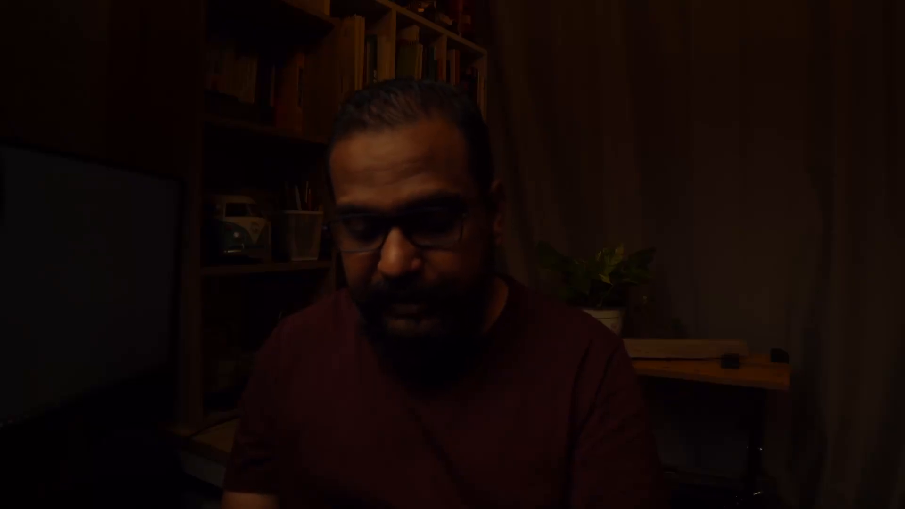
{"action": "type", "text": "ily Vl"}
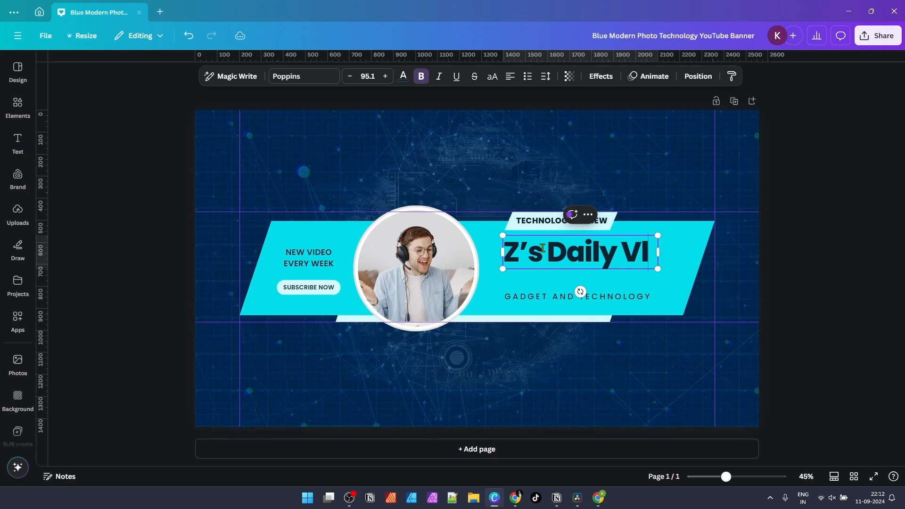
{"action": "type", "text": "ogs"}
{"action": "key", "text": "ctrl+shift+Left"}
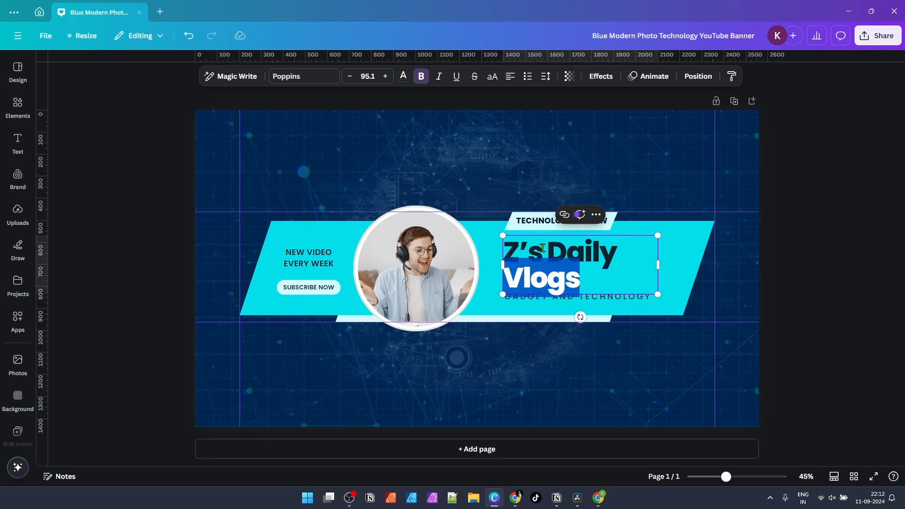
{"action": "type", "text": "Scroll"}
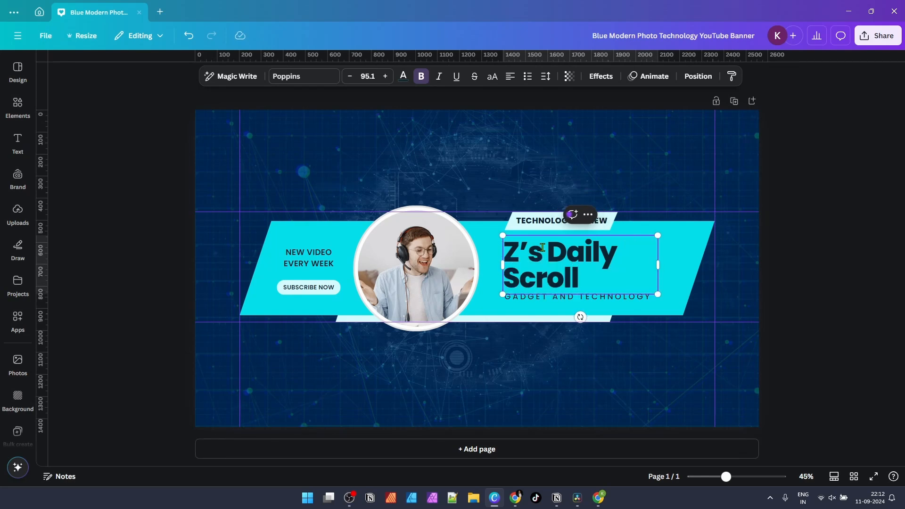
{"action": "left_click", "coordinate": [519, 174]}
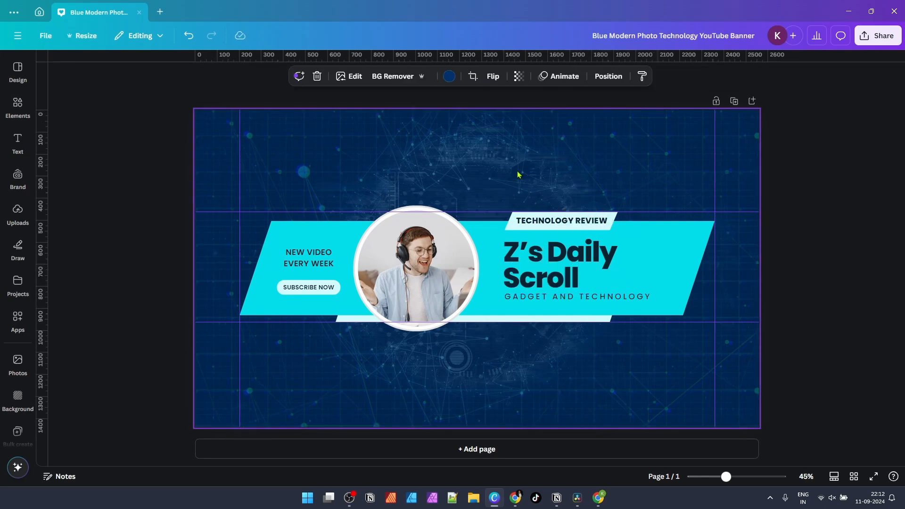
Step: Replace the TECHNOLOGY REVIEW tag with 'DAILY DUBAI VLOGS'
{"action": "left_click", "coordinate": [589, 226]}
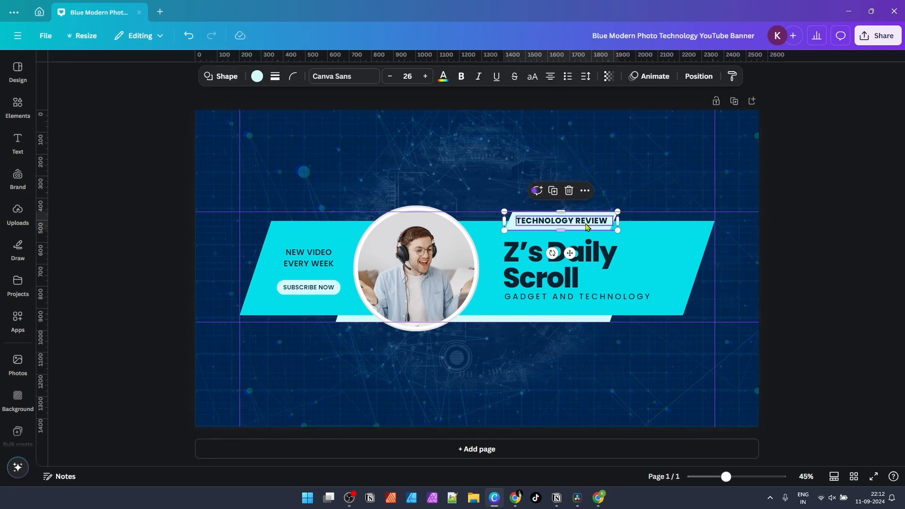
{"action": "left_click", "coordinate": [588, 226]}
{"action": "left_click", "coordinate": [647, 194]}
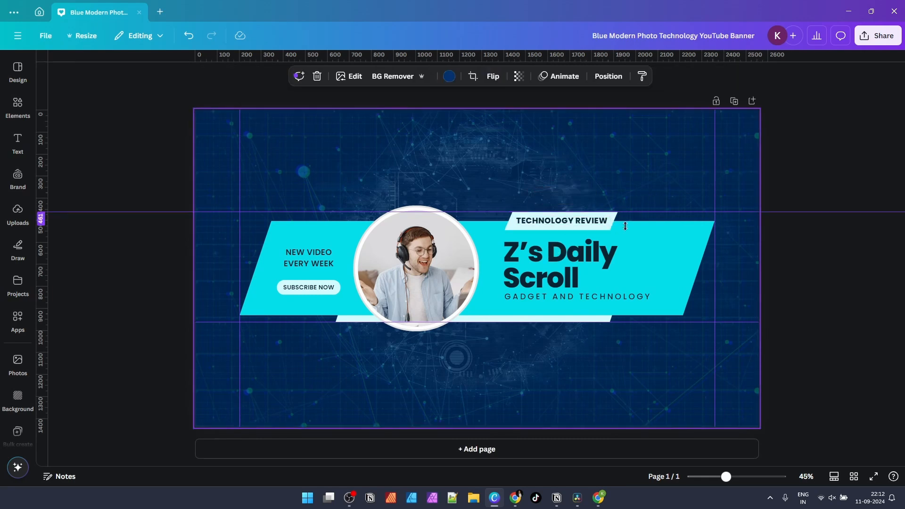
{"action": "left_click", "coordinate": [563, 219]}
{"action": "left_click", "coordinate": [563, 220]}
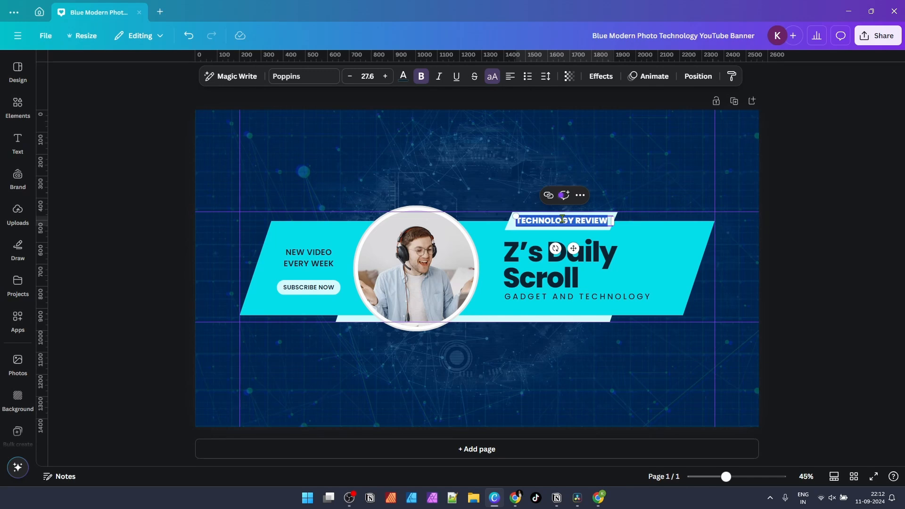
{"action": "type", "text": "DUBAI"}
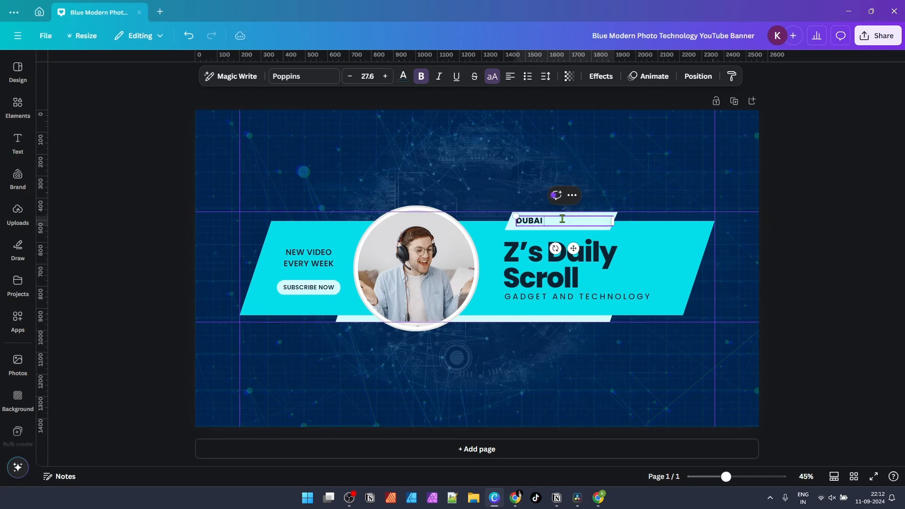
{"action": "type", "text": " VLOGS"}
{"action": "type", "text": "DAILY"}
Step: Change the NEW VIDEO EVERY WEEK side text to 'WALKING VIDEOS'
{"action": "left_click", "coordinate": [311, 260]}
{"action": "left_click", "coordinate": [315, 262]}
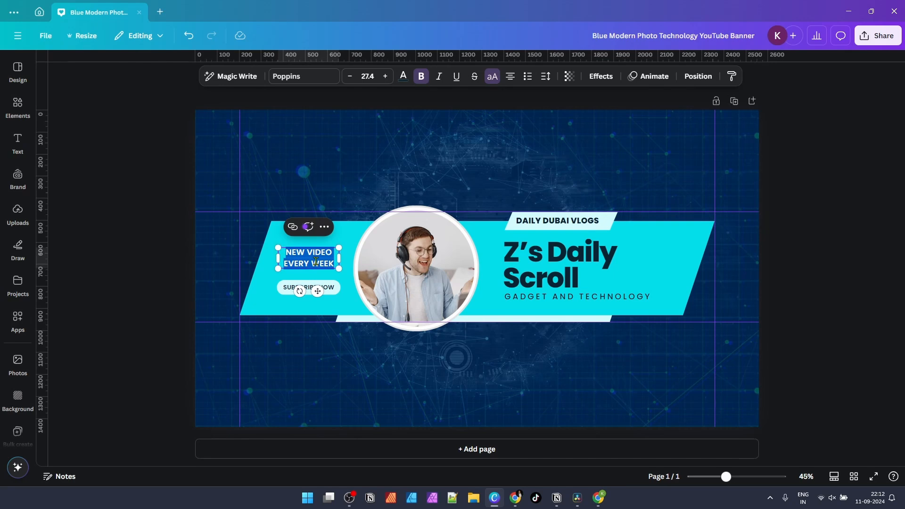
{"action": "type", "text": "WALKING"}
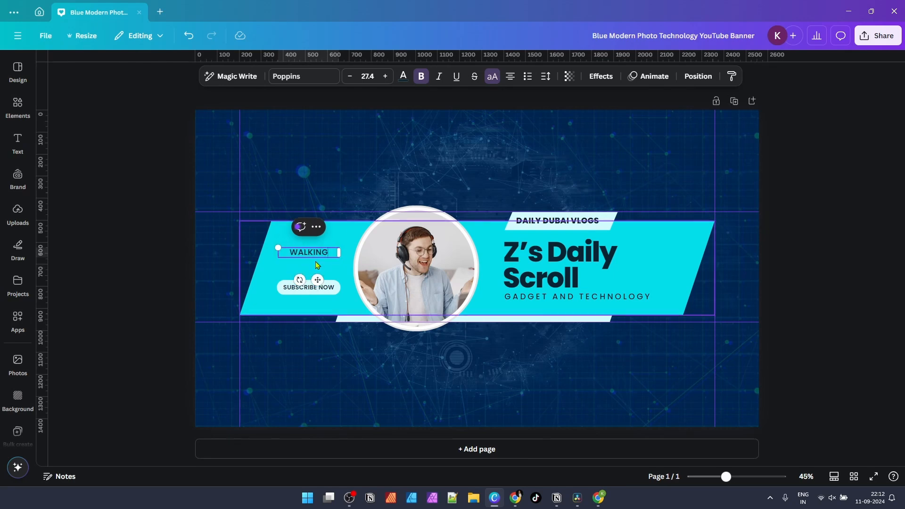
{"action": "left_click", "coordinate": [316, 265]}
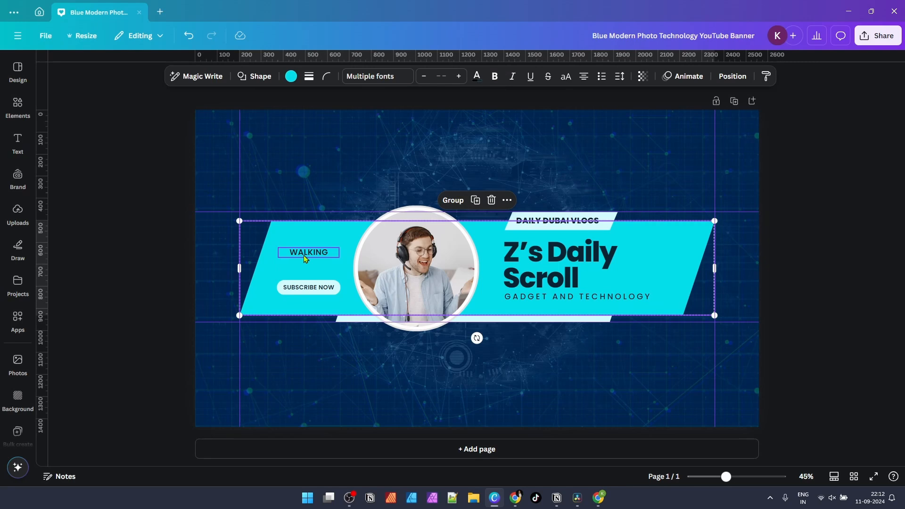
{"action": "left_click", "coordinate": [361, 283]}
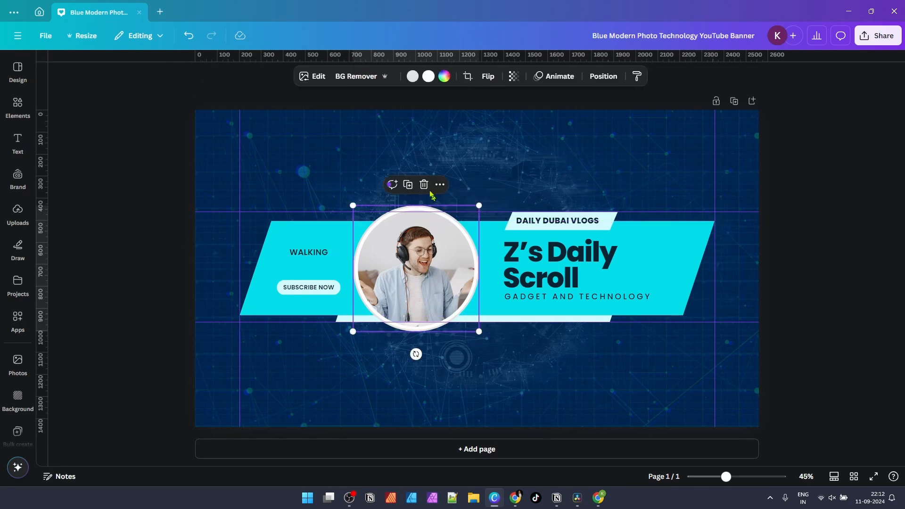
{"action": "left_click", "coordinate": [400, 156]}
{"action": "left_click", "coordinate": [309, 252]}
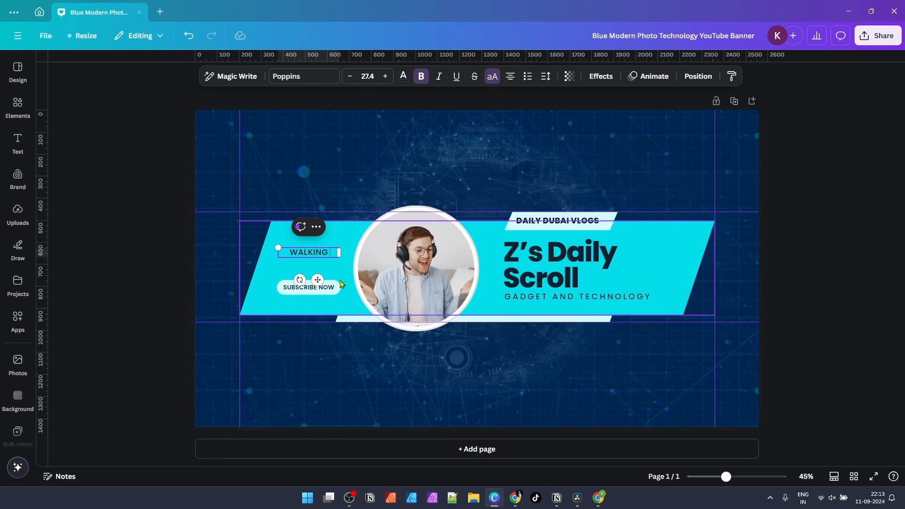
{"action": "type", "text": "VIDEOS"}
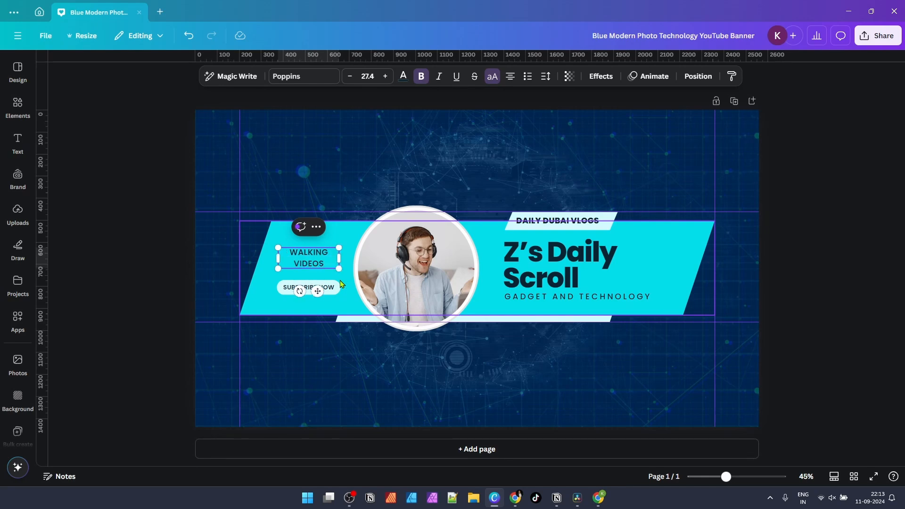
{"action": "double_click", "coordinate": [595, 297]}
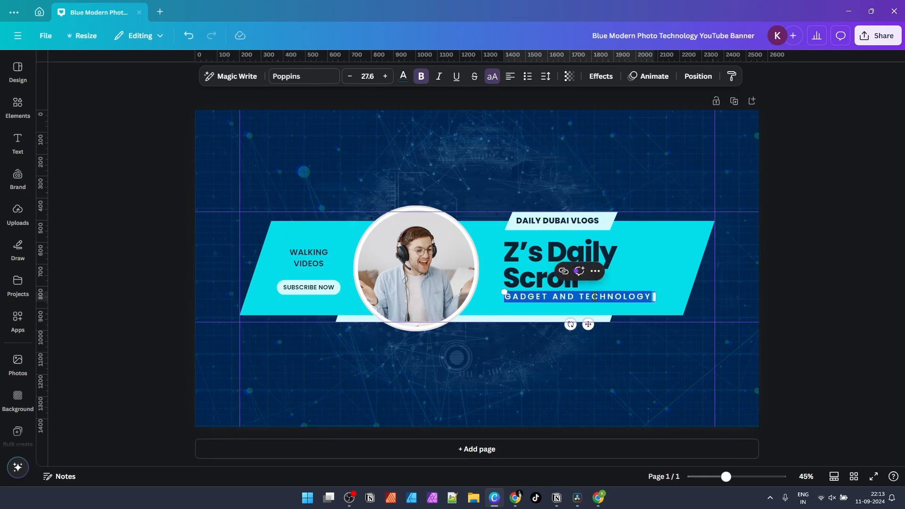
Step: Set the subtitle to 'WALKING TRAVEL' and the heading to 'Daily Duabi Scroll', widening its box
{"action": "type", "text": "W"}
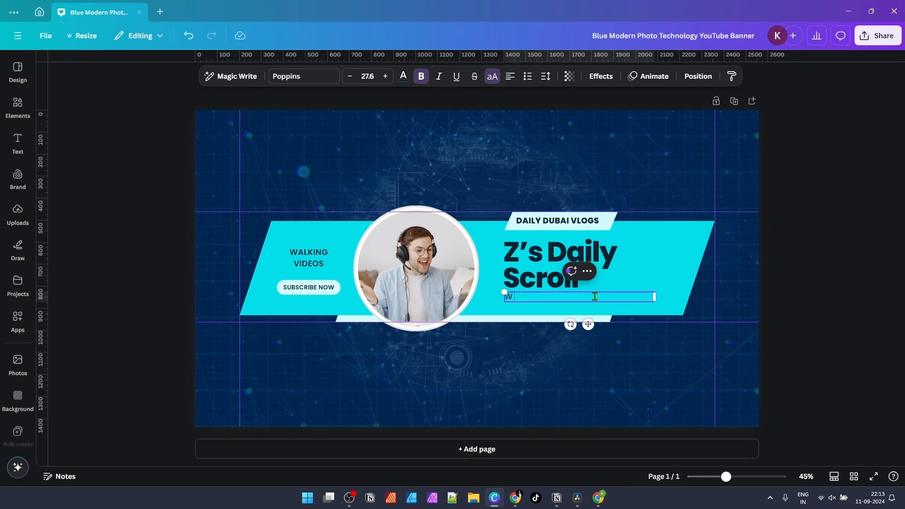
{"action": "type", "text": "ALKING TRAVEL"}
{"action": "left_click", "coordinate": [455, 196]}
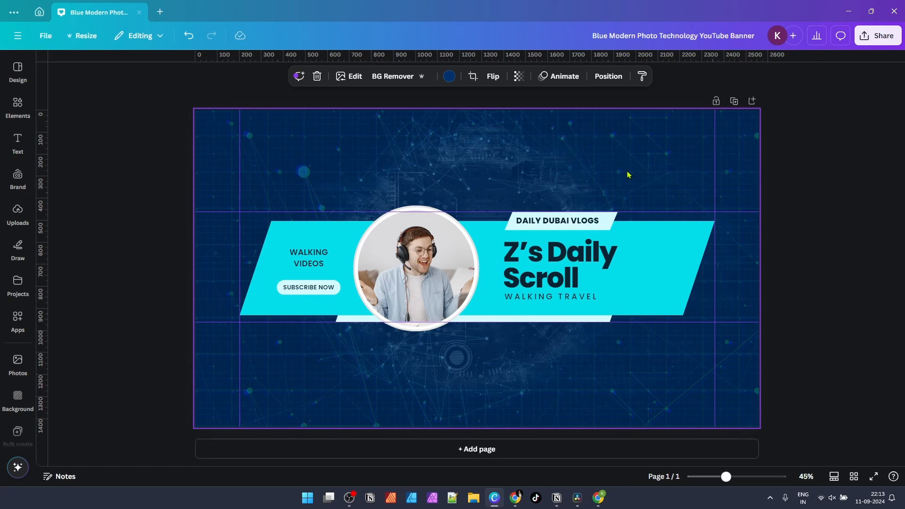
{"action": "double_click", "coordinate": [568, 261]}
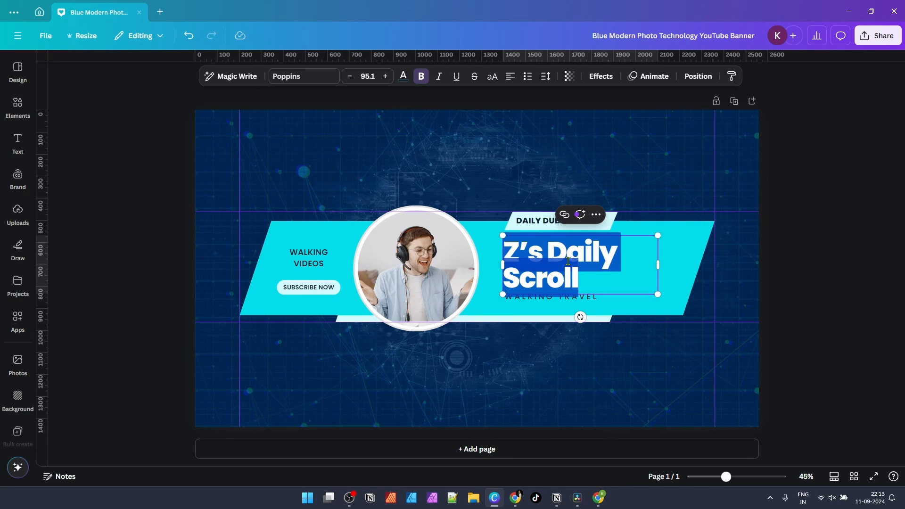
{"action": "key", "text": "BackSpace"}
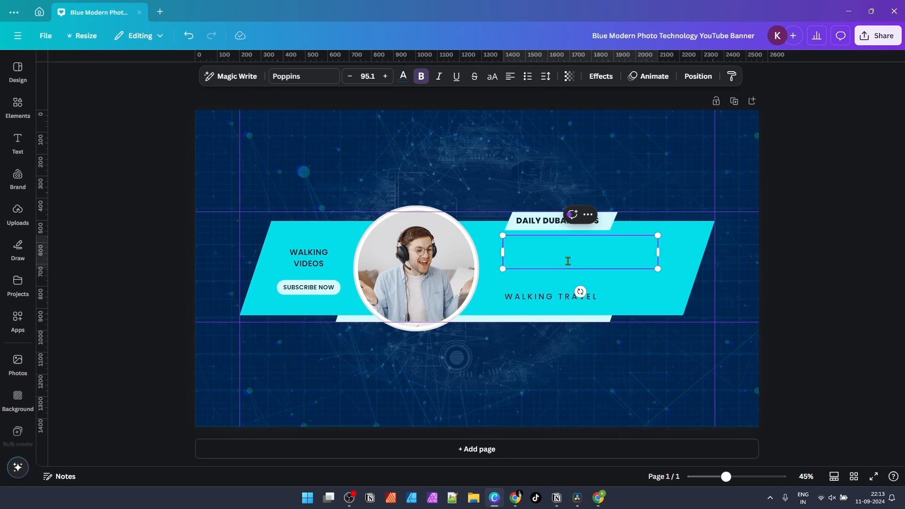
{"action": "type", "text": "Daily Duabi"}
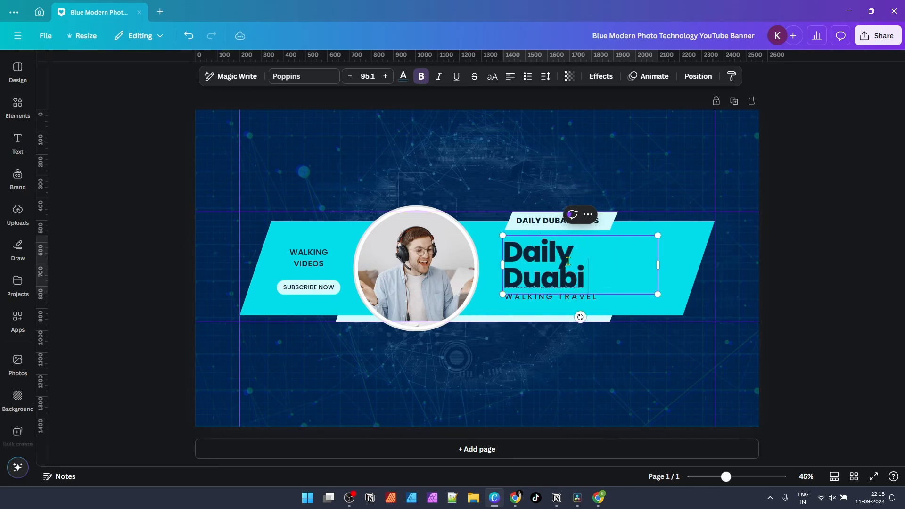
{"action": "type", "text": " Scroll"}
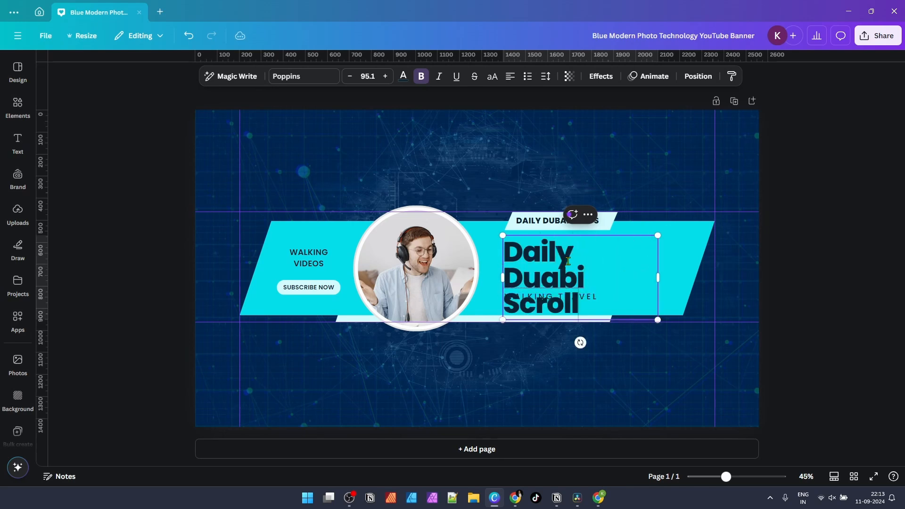
{"action": "left_click_drag", "start_coordinate": [657, 277], "coordinate": [690, 275]}
Step: Paste 'Z'S DAILY SCROLL' into the top label in place of DAILY DUBAI VLOGS
{"action": "double_click", "coordinate": [540, 221]}
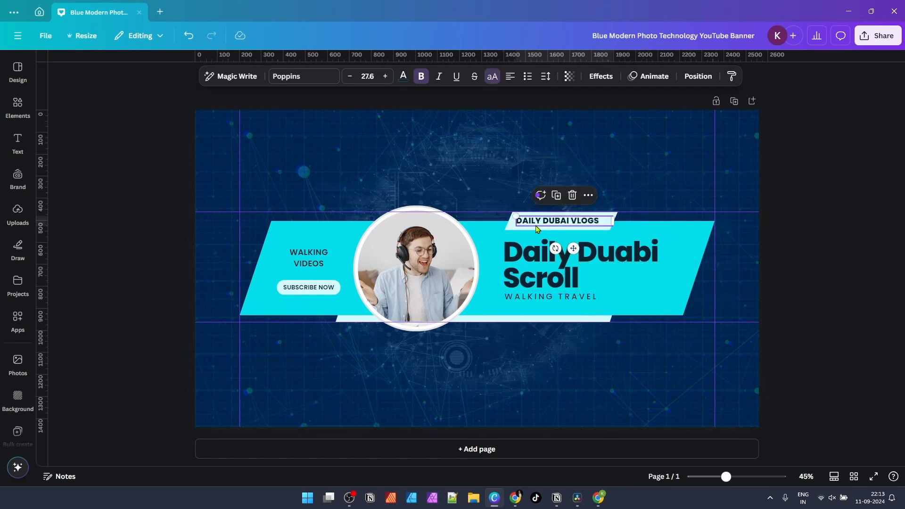
{"action": "type", "text": "Z’S DAILY SCROLL"}
{"action": "left_click", "coordinate": [614, 192]}
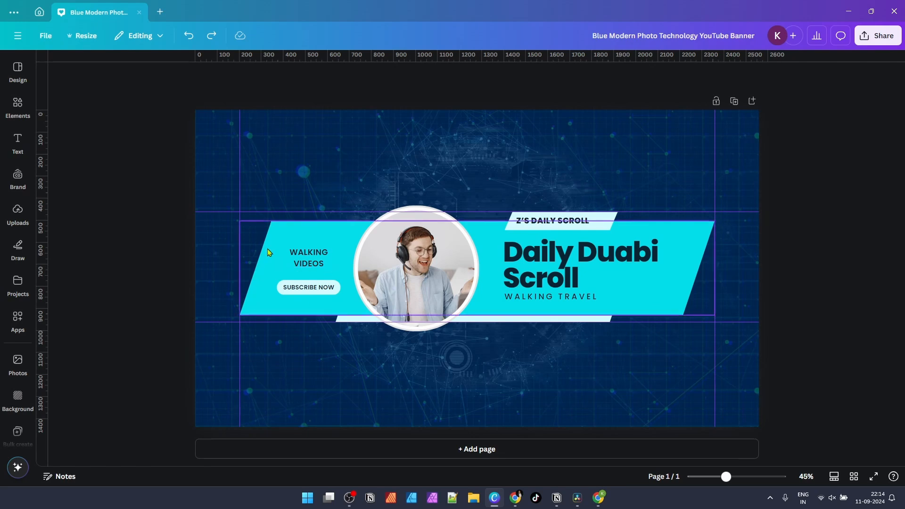
{"action": "left_click", "coordinate": [276, 239]}
{"action": "left_click", "coordinate": [358, 152]}
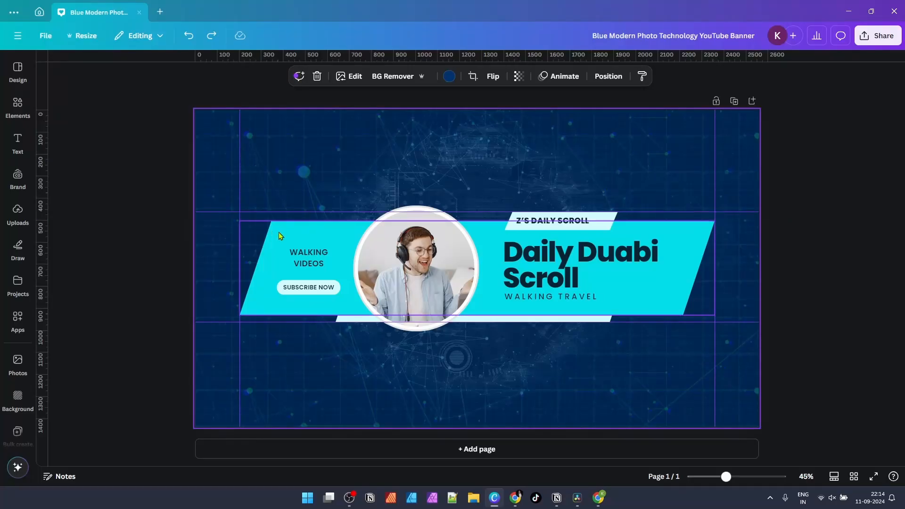
Step: Try a palette yellow on the cyan banner band, then undo it
{"action": "left_click", "coordinate": [279, 233]}
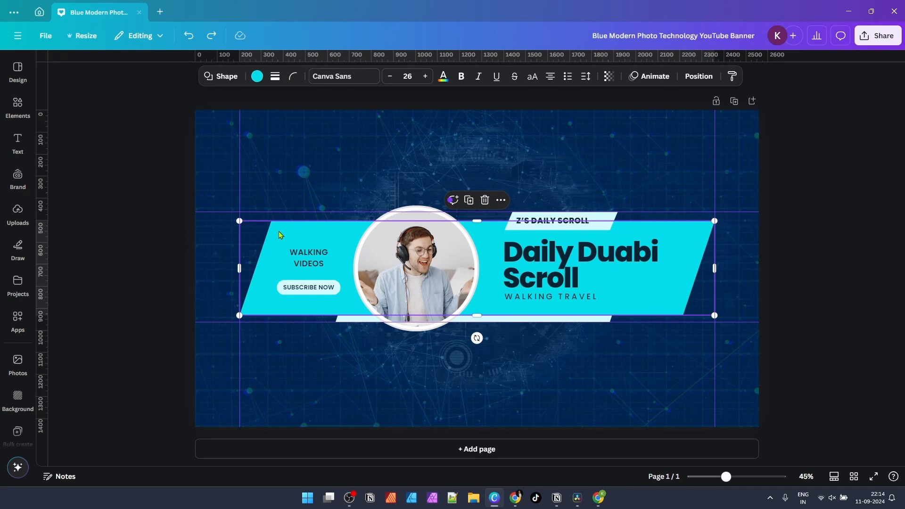
{"action": "left_click", "coordinate": [257, 77]}
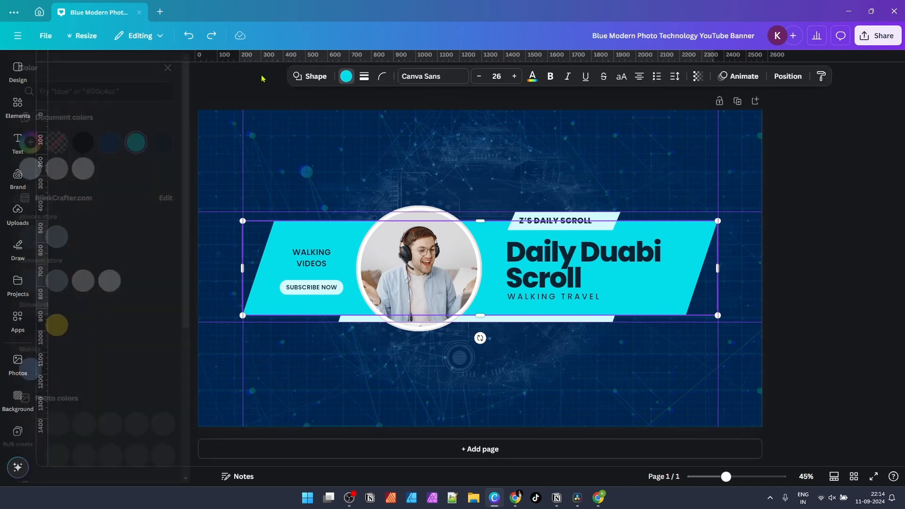
{"action": "left_click", "coordinate": [82, 325]}
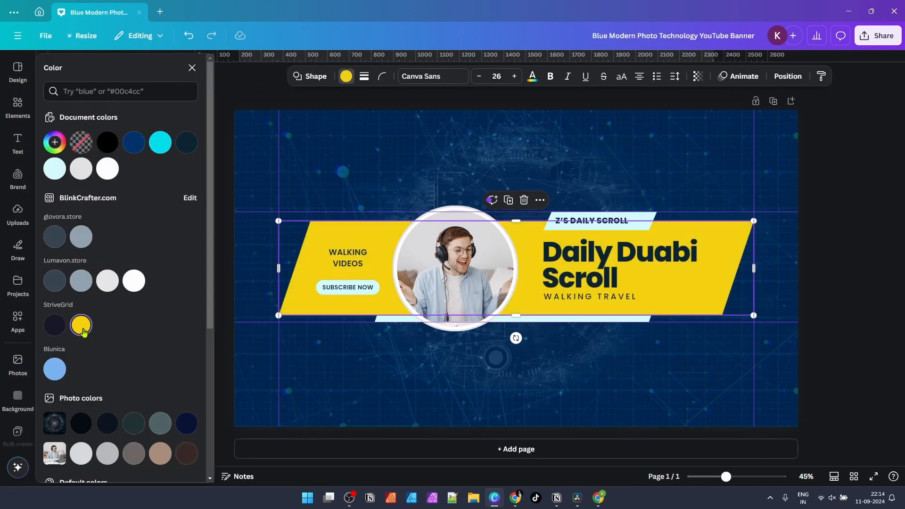
{"action": "left_click", "coordinate": [374, 160]}
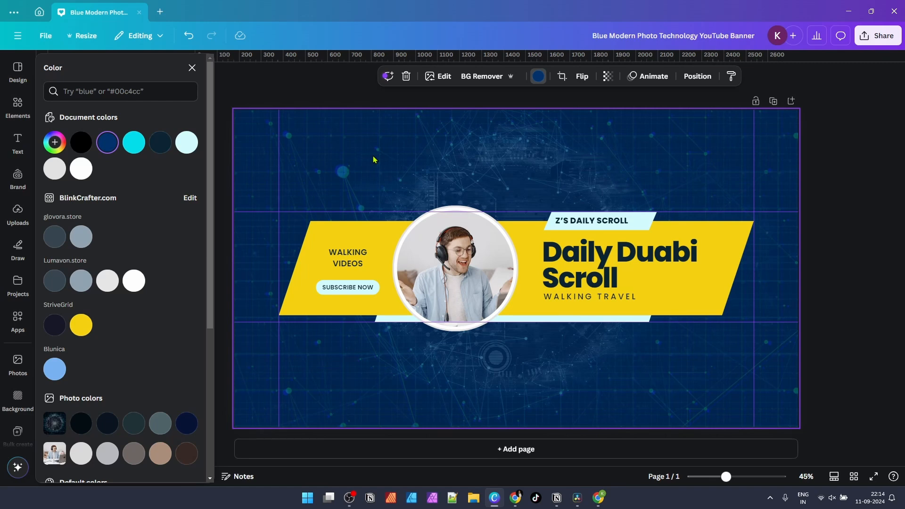
{"action": "key", "text": "ctrl+z"}
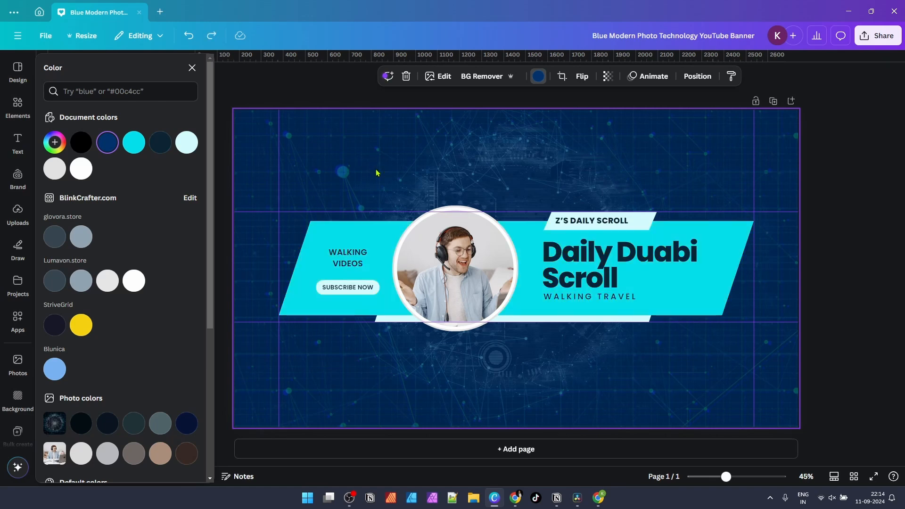
{"action": "left_click", "coordinate": [320, 239]}
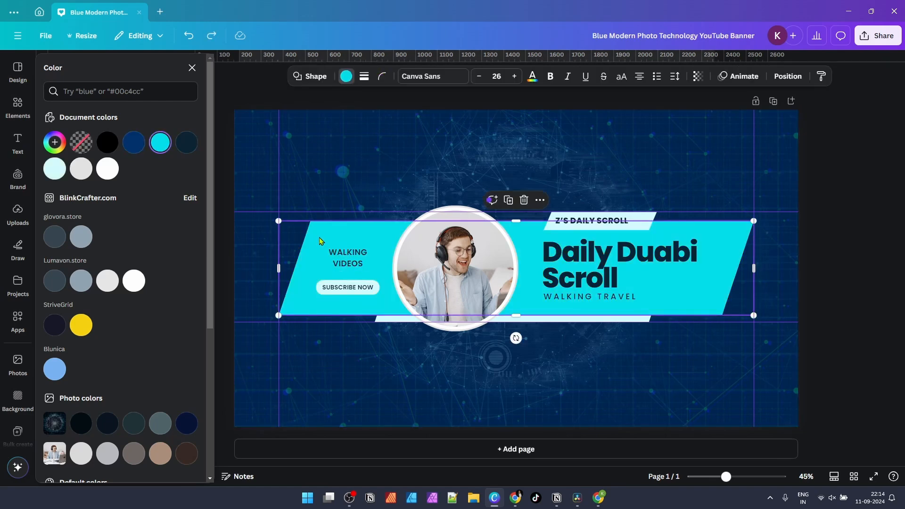
{"action": "left_click", "coordinate": [346, 77]}
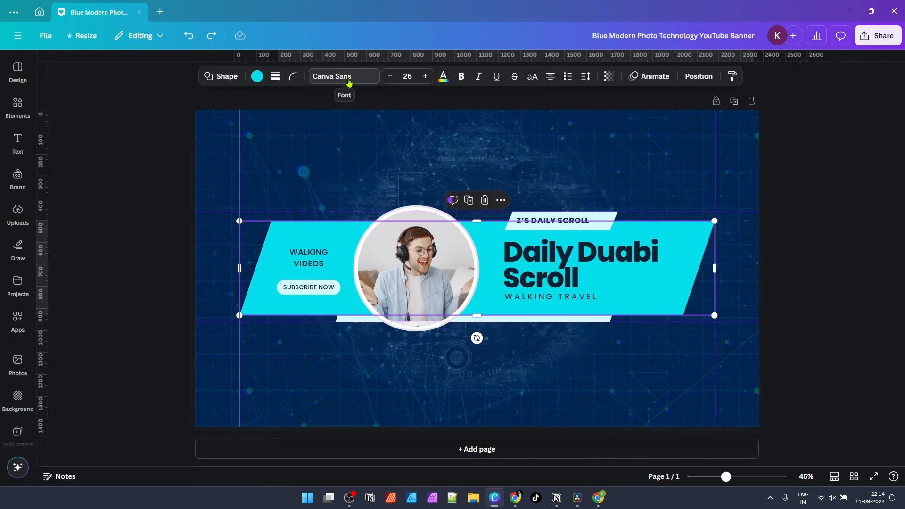
Step: Fill the banner band with yellow #f6d20c after experimenting with a custom hue
{"action": "left_click", "coordinate": [258, 77]}
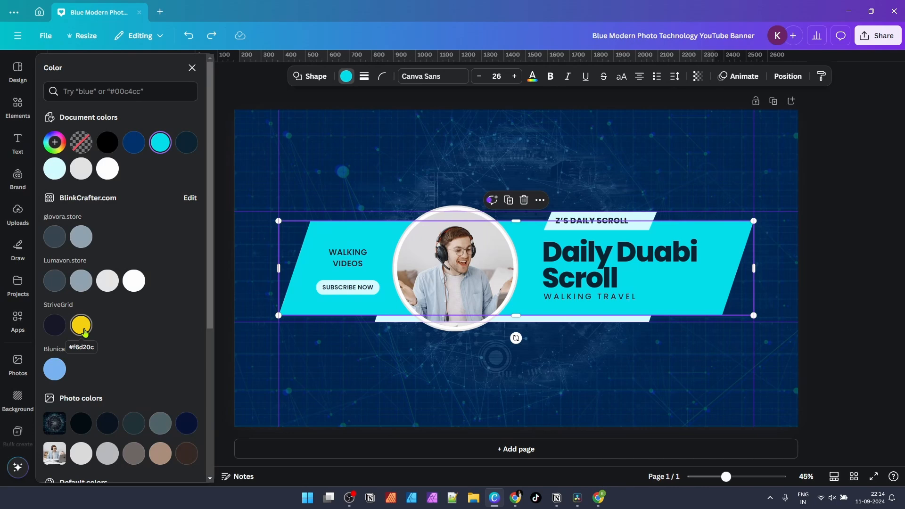
{"action": "left_click", "coordinate": [55, 144]}
{"action": "left_click", "coordinate": [75, 252]}
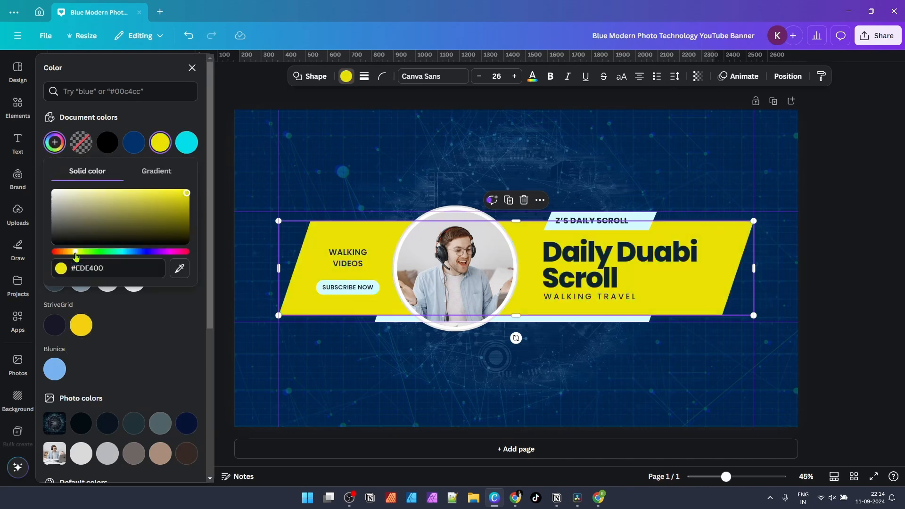
{"action": "left_click_drag", "start_coordinate": [76, 256], "coordinate": [77, 255]}
{"action": "left_click_drag", "start_coordinate": [166, 189], "coordinate": [201, 195]}
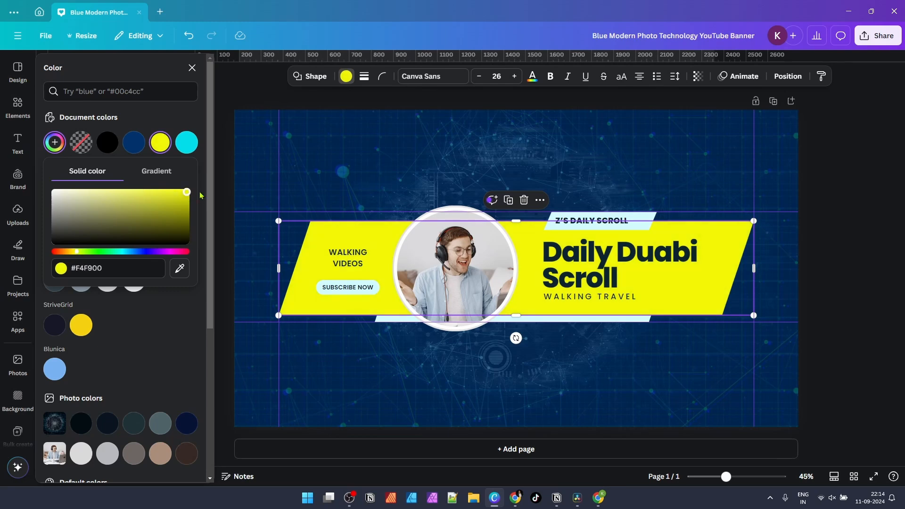
{"action": "left_click", "coordinate": [81, 325]}
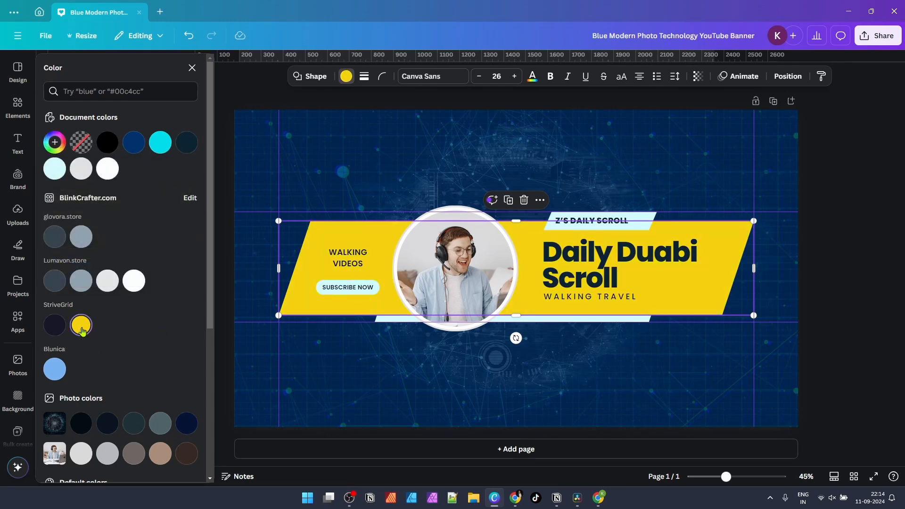
{"action": "left_click", "coordinate": [371, 161]}
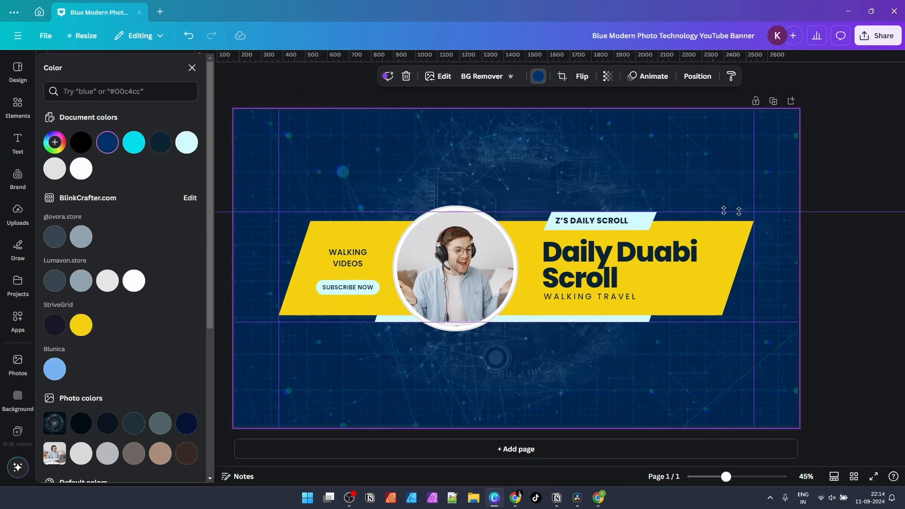
Step: Fill the light-blue shape behind the Z'S DAILY SCROLL tag with dark navy
{"action": "left_click", "coordinate": [192, 68]}
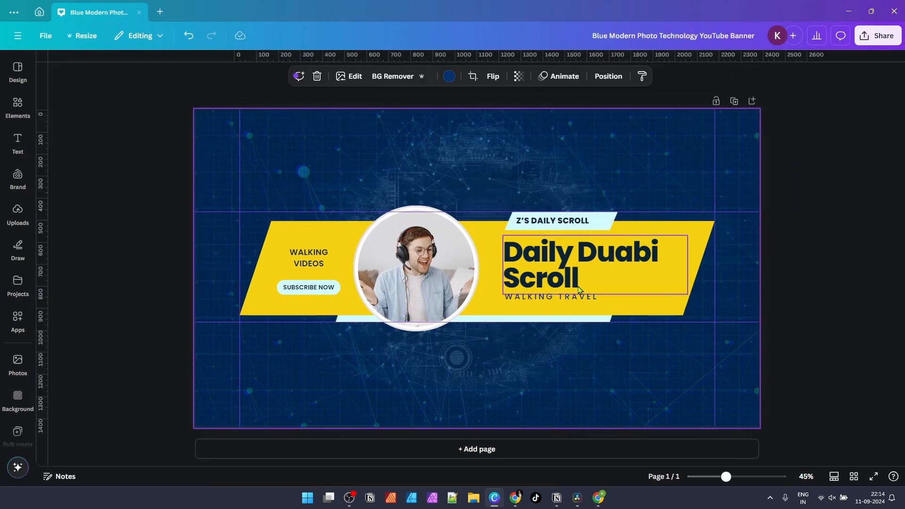
{"action": "double_click", "coordinate": [576, 268]}
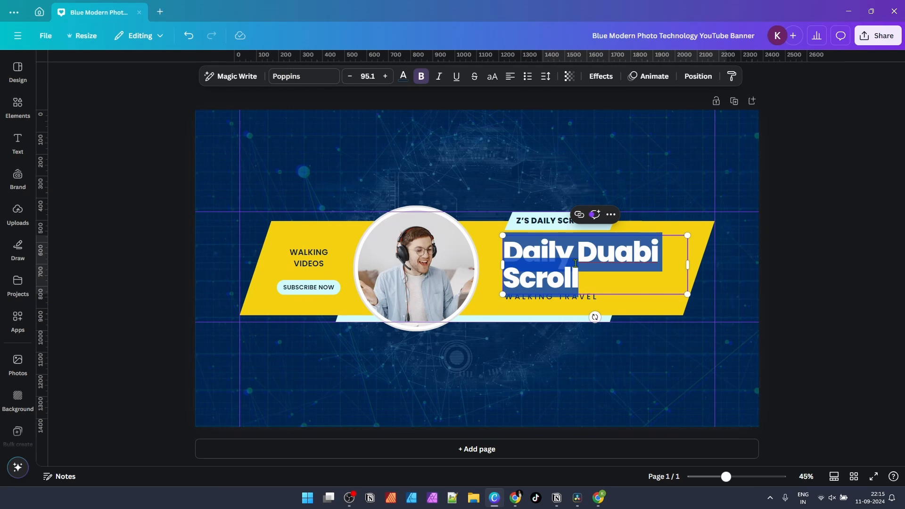
{"action": "left_click", "coordinate": [493, 190]}
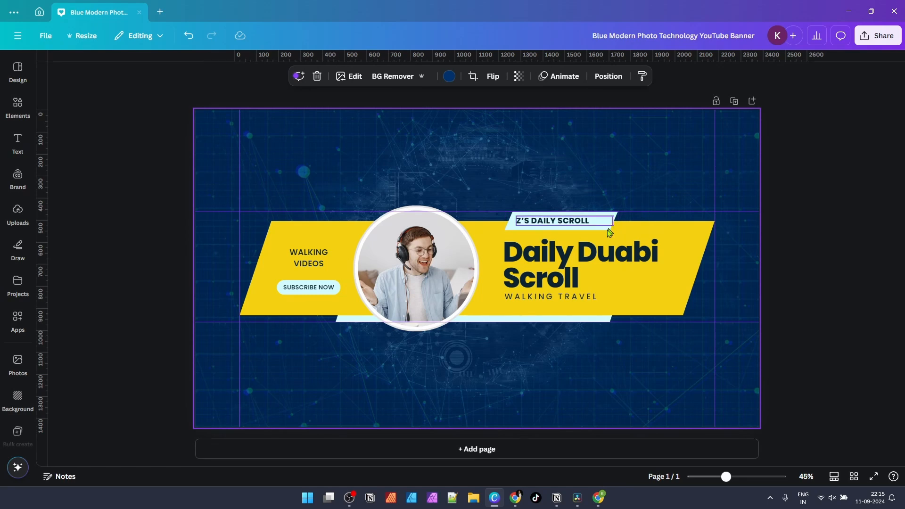
{"action": "left_click", "coordinate": [578, 255]}
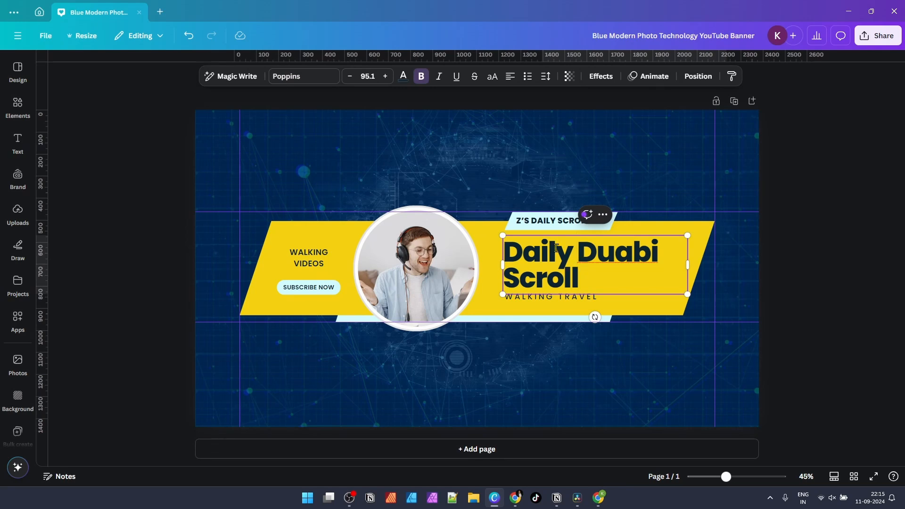
{"action": "left_click", "coordinate": [550, 184]}
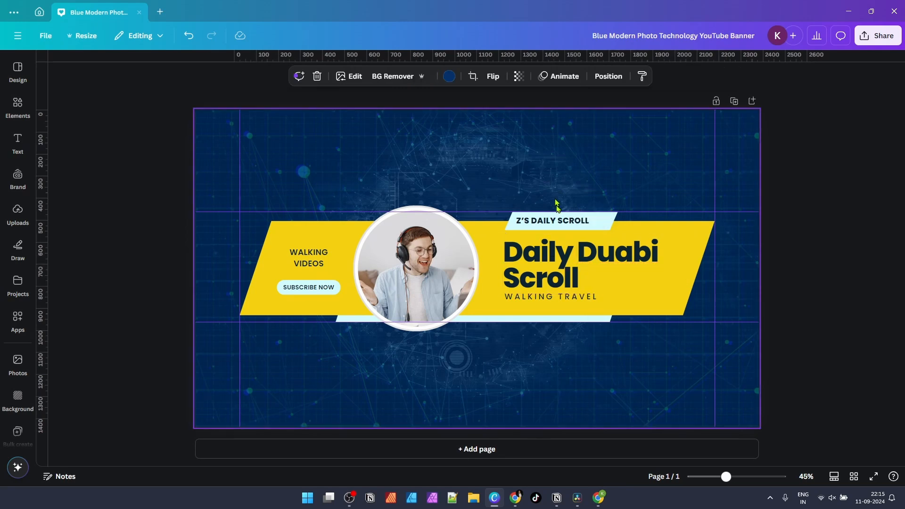
{"action": "left_click", "coordinate": [604, 225]}
{"action": "left_click", "coordinate": [598, 227]}
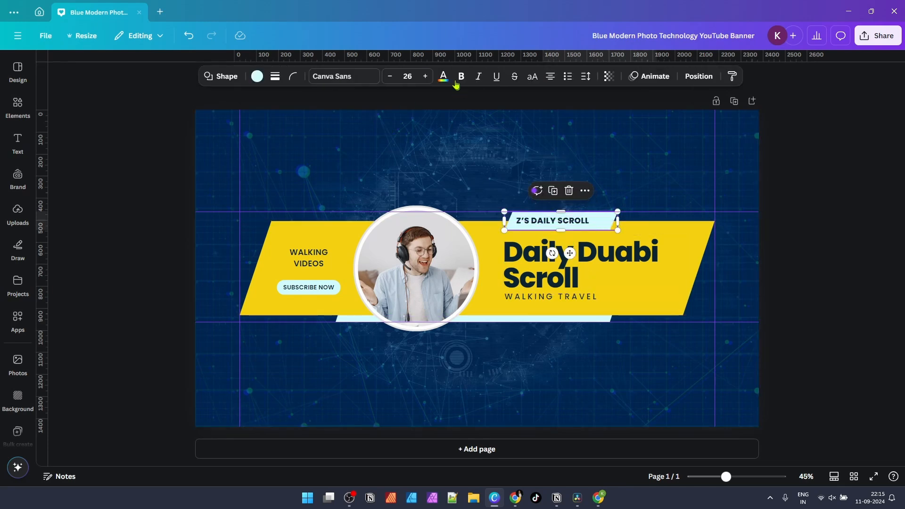
{"action": "left_click", "coordinate": [257, 76]}
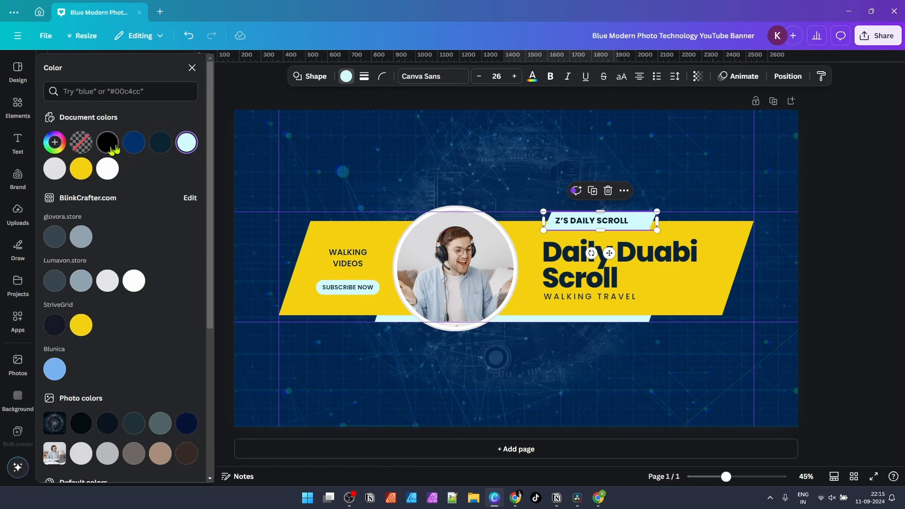
{"action": "left_click", "coordinate": [161, 147]}
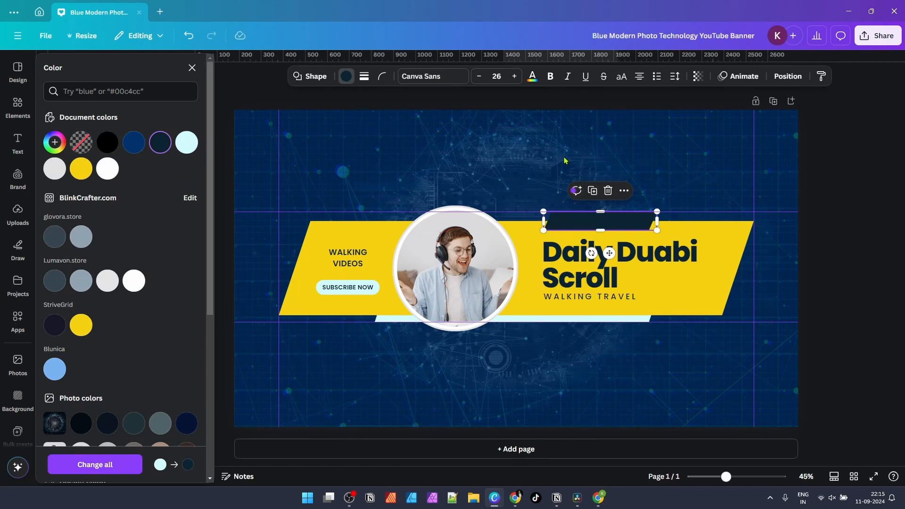
{"action": "left_click", "coordinate": [592, 156]}
Step: Make the Z'S DAILY SCROLL tag lettering white
{"action": "left_click", "coordinate": [590, 226]}
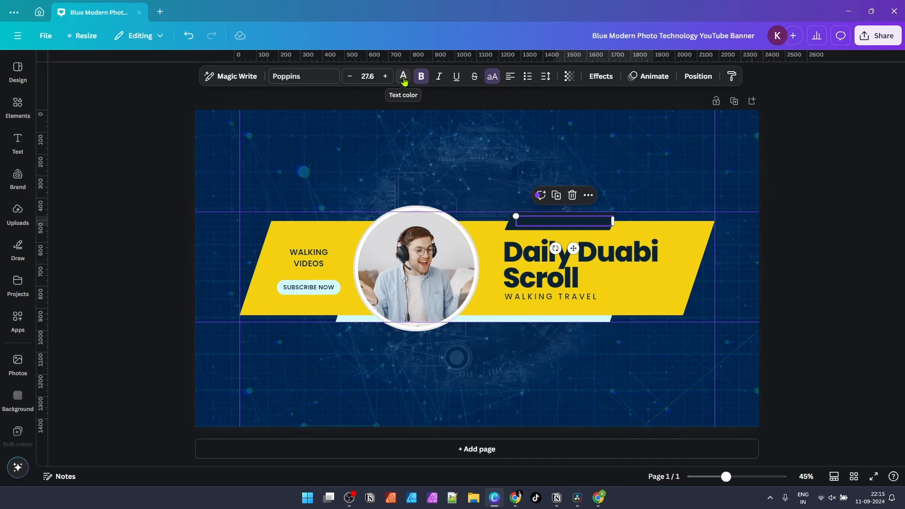
{"action": "left_click", "coordinate": [403, 78]}
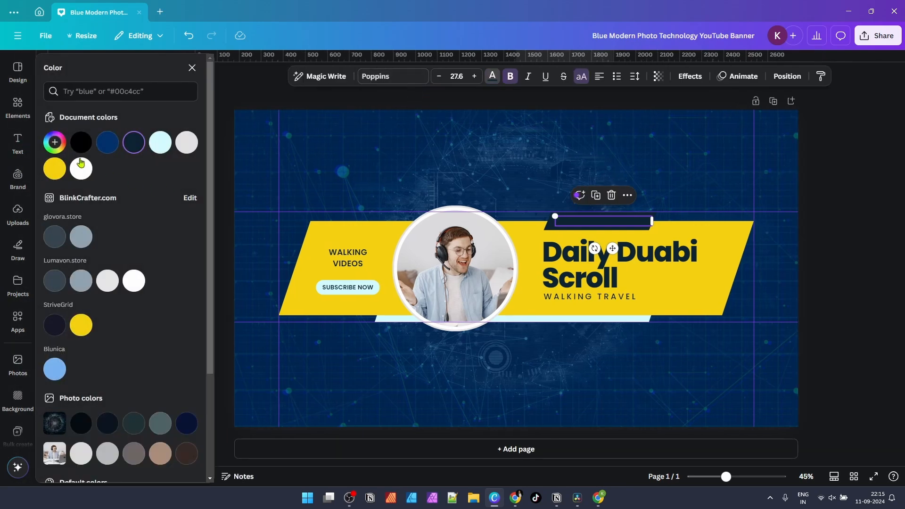
{"action": "left_click", "coordinate": [81, 164]}
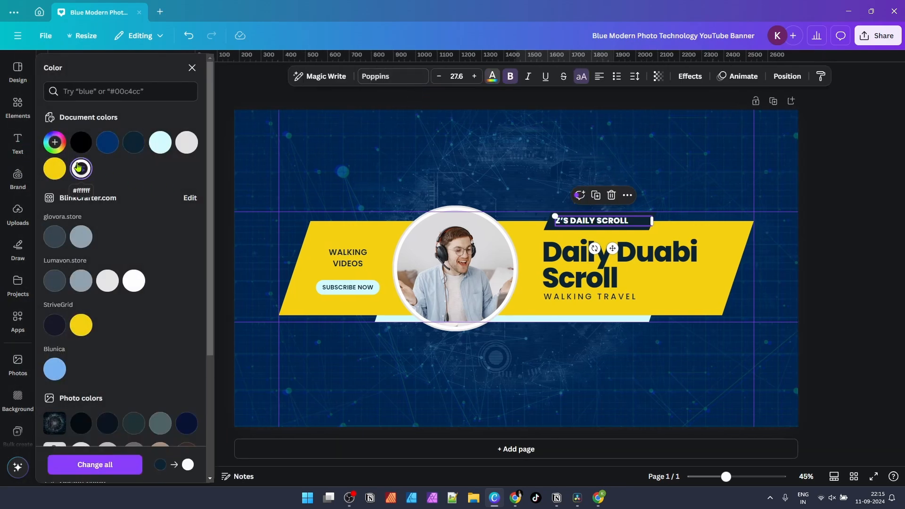
{"action": "left_click", "coordinate": [491, 171]}
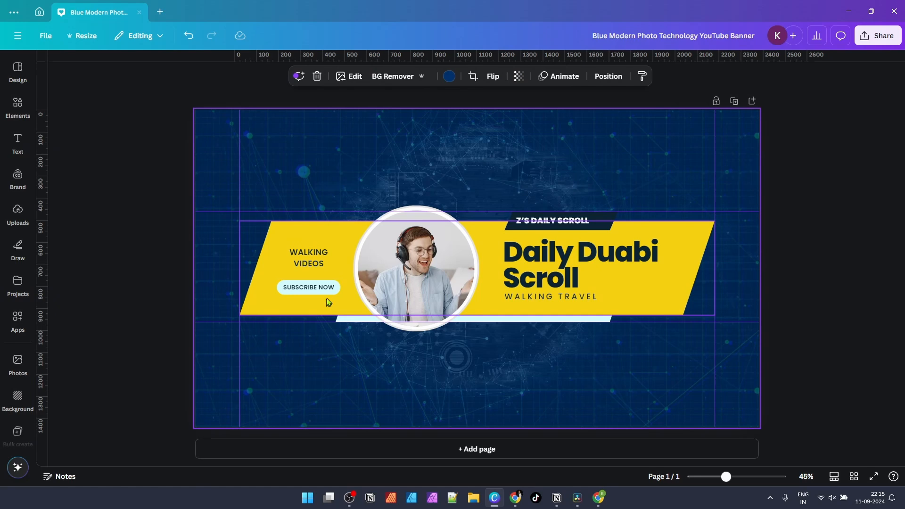
Step: Select the light cyan SUBSCRIBE NOW button shape and show its fill colour choices
{"action": "left_click", "coordinate": [328, 294]}
{"action": "left_click", "coordinate": [366, 151]}
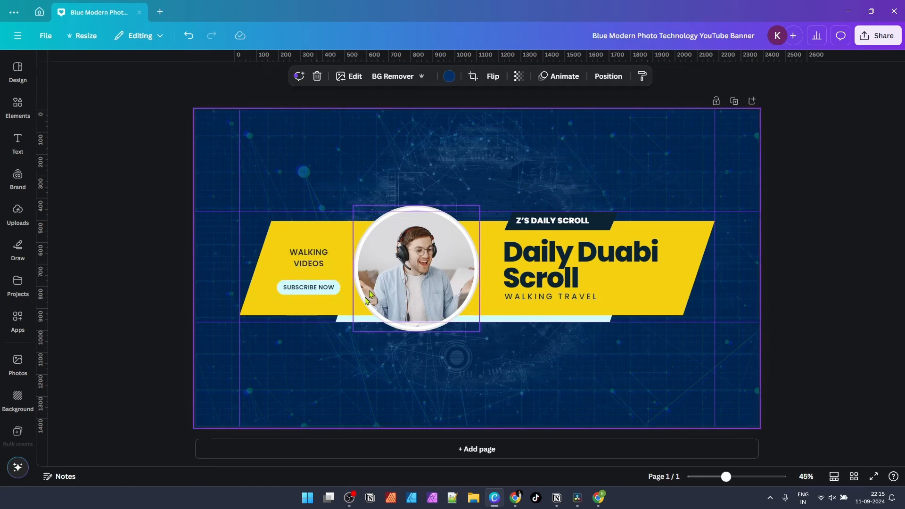
{"action": "left_click", "coordinate": [325, 294]}
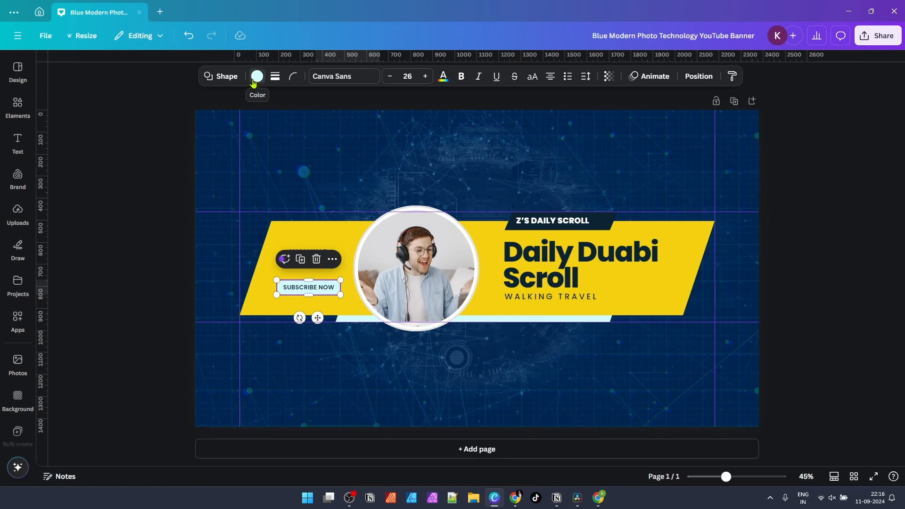
{"action": "left_click", "coordinate": [257, 76]}
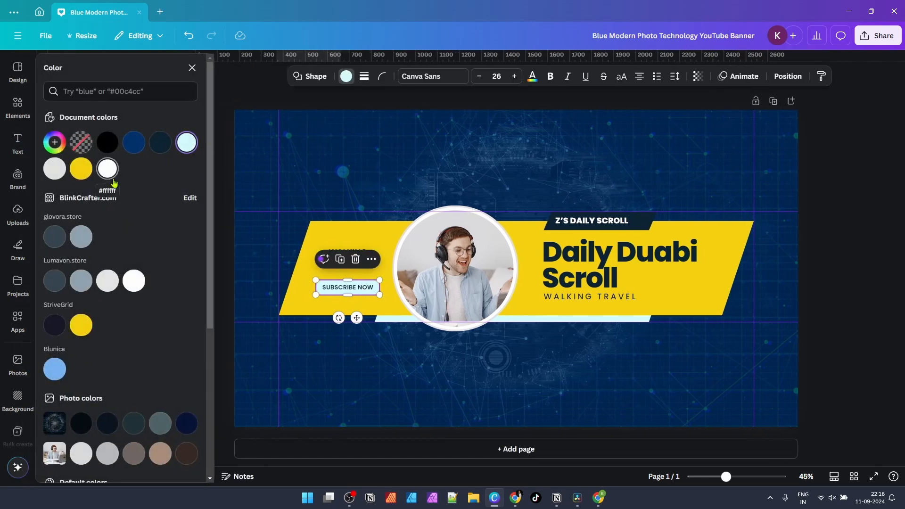
{"action": "left_click", "coordinate": [521, 498]}
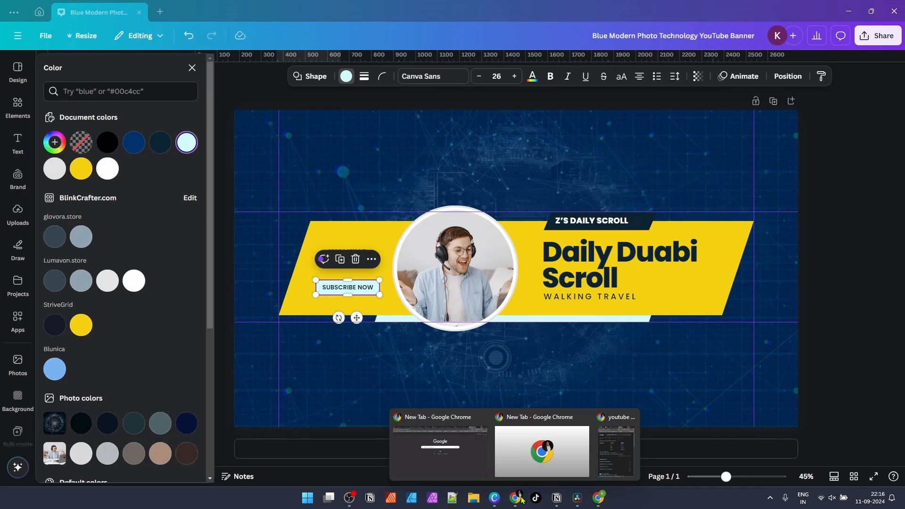
Step: Copy YouTube red's hex code #FF0000 from the Google result and return to Canva
{"action": "left_click", "coordinate": [616, 448]}
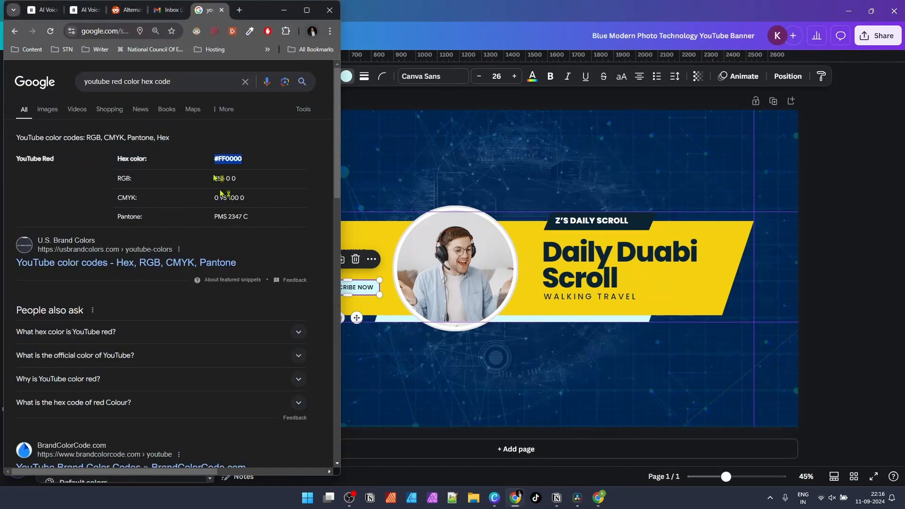
{"action": "left_click_drag", "start_coordinate": [173, 82], "coordinate": [70, 82]}
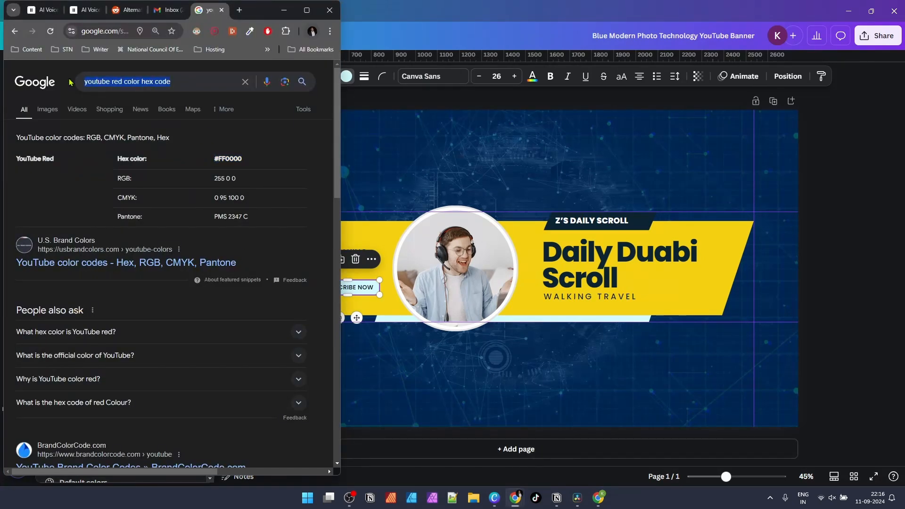
{"action": "triple_click", "coordinate": [229, 158]}
{"action": "key", "text": "ctrl+c"}
{"action": "left_click", "coordinate": [284, 10]}
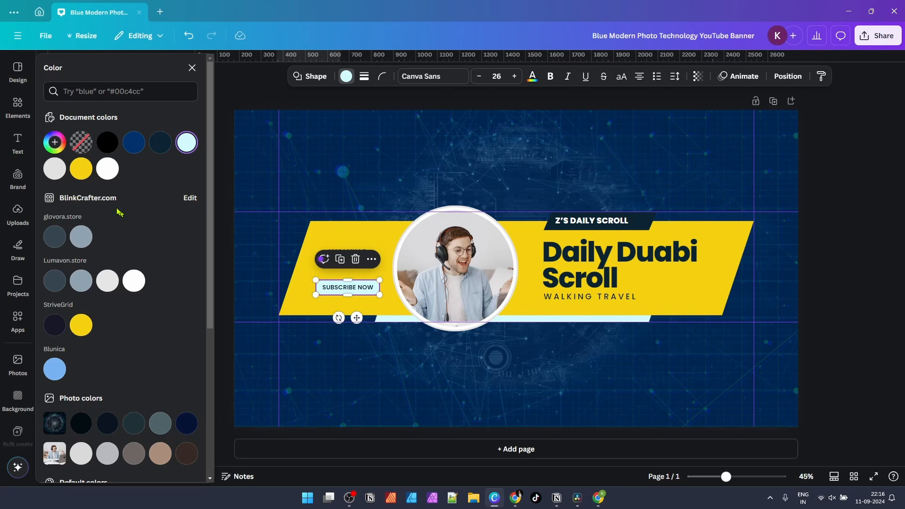
Step: Fill the SUBSCRIBE NOW button shape with red #FF0000 as a custom colour
{"action": "left_click", "coordinate": [55, 142]}
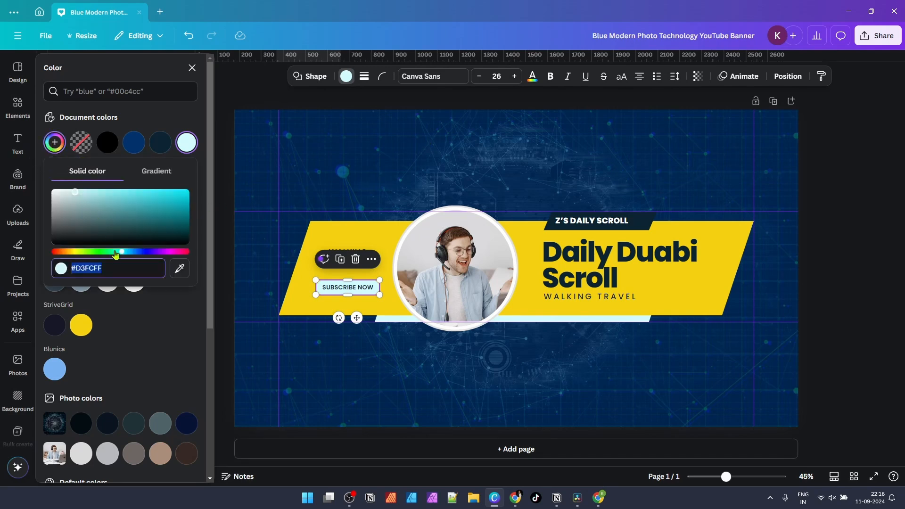
{"action": "left_click", "coordinate": [359, 194]}
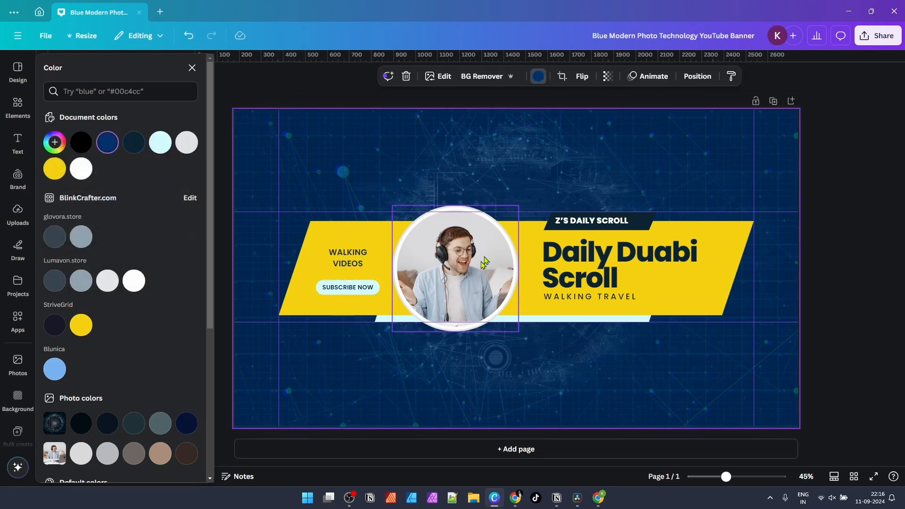
{"action": "left_click", "coordinate": [376, 292]}
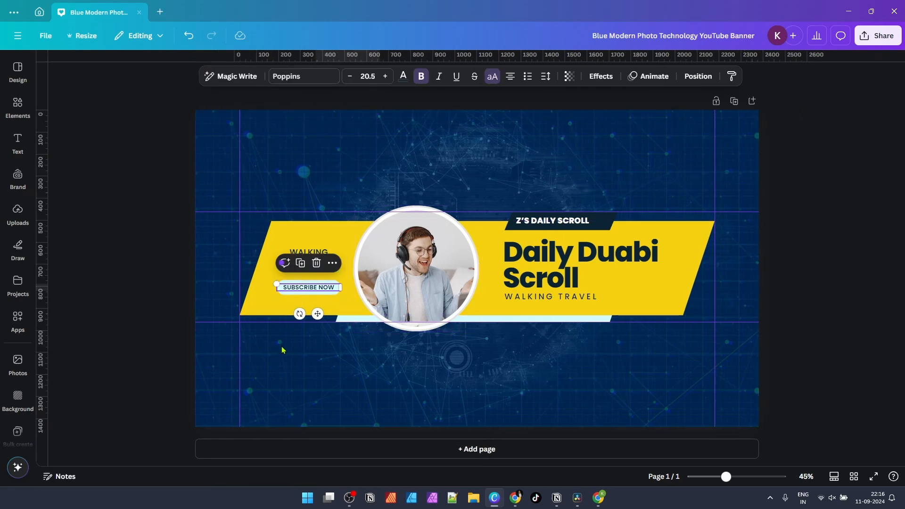
{"action": "left_click", "coordinate": [317, 295]}
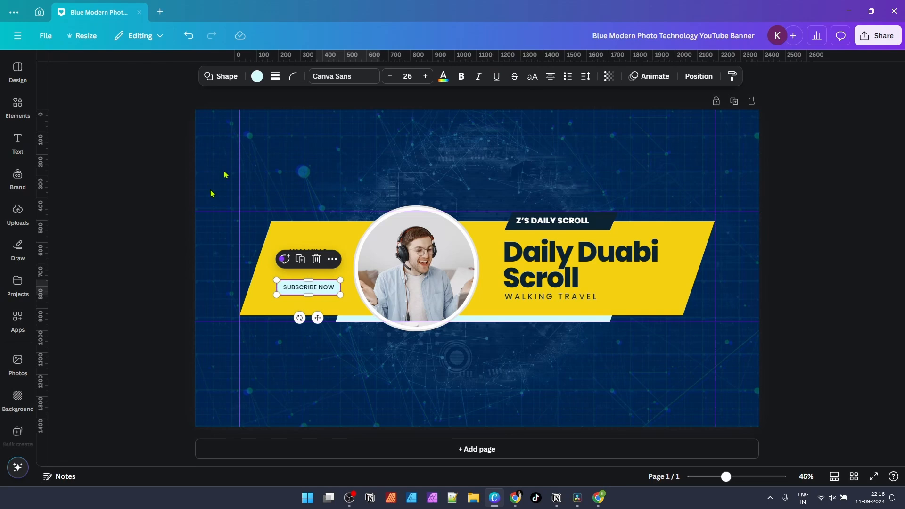
{"action": "left_click", "coordinate": [257, 77]}
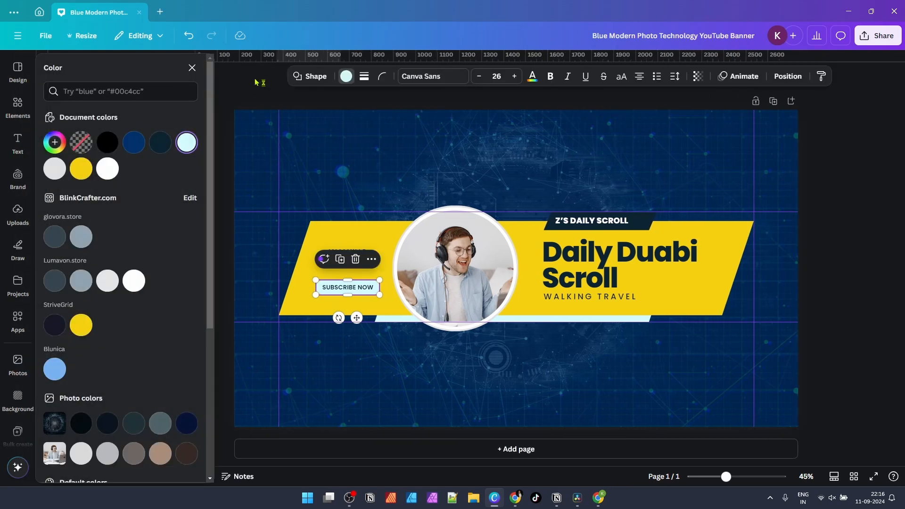
{"action": "left_click", "coordinate": [55, 144]}
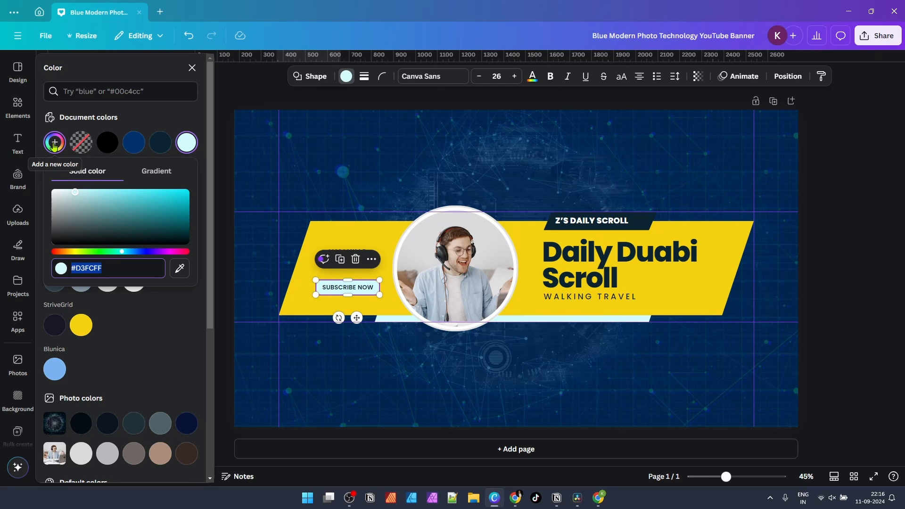
{"action": "key", "text": "ctrl+v"}
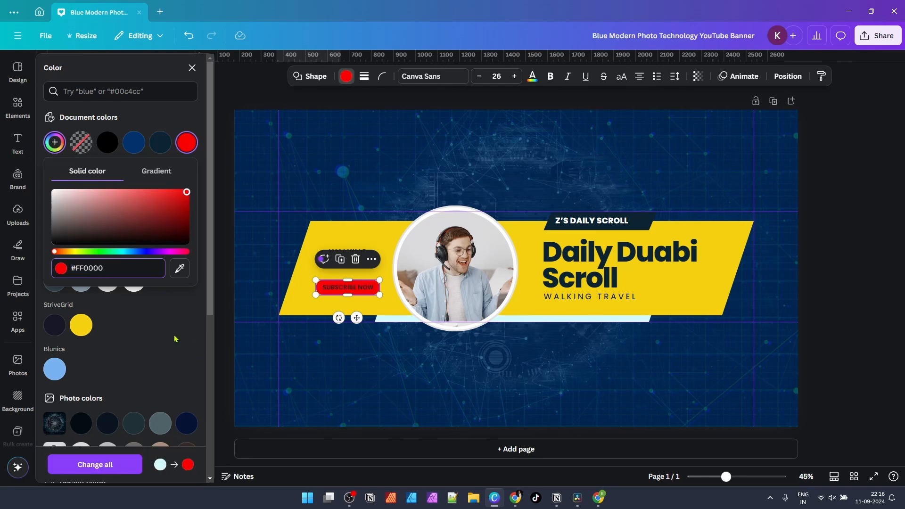
{"action": "left_click", "coordinate": [369, 170]}
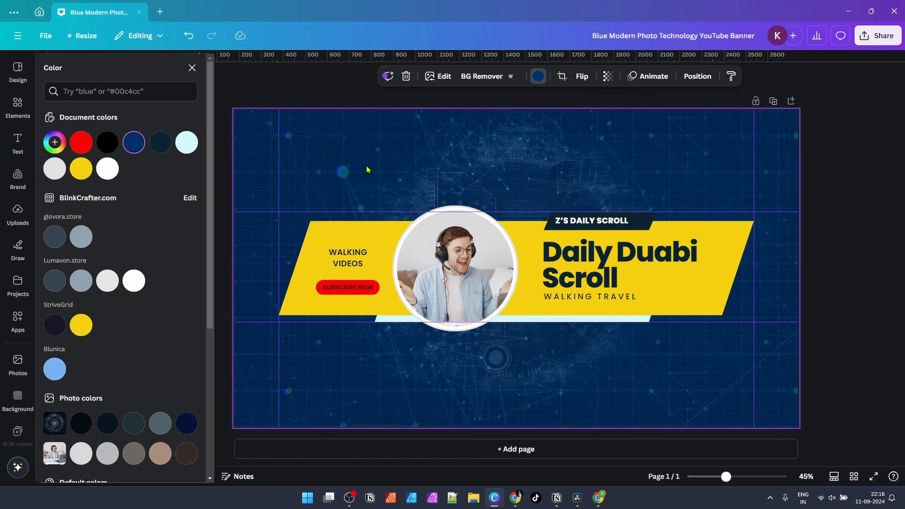
Step: Make the SUBSCRIBE NOW lettering white
{"action": "left_click", "coordinate": [354, 291]}
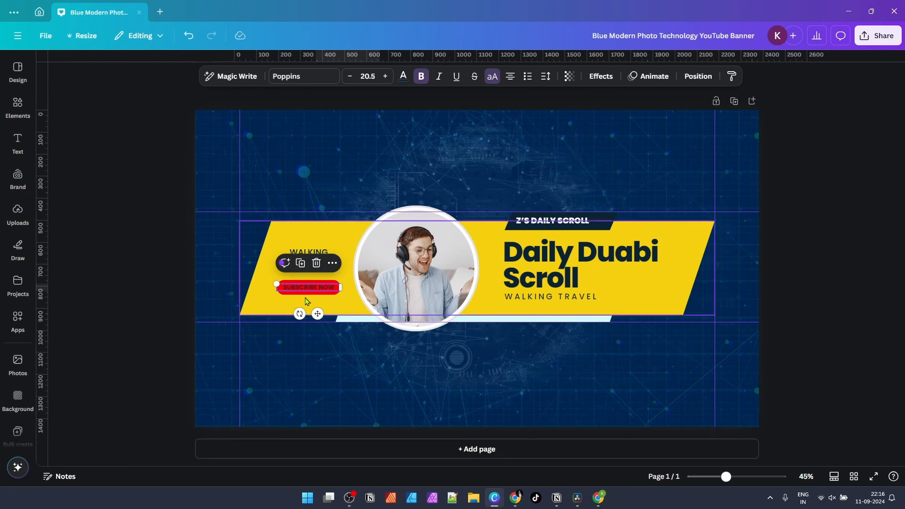
{"action": "left_click", "coordinate": [404, 76]}
{"action": "left_click", "coordinate": [134, 281]}
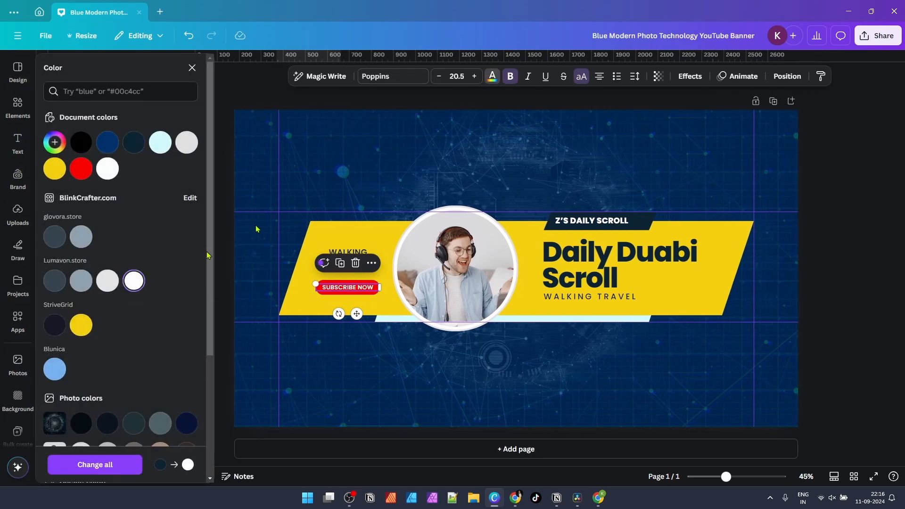
{"action": "left_click", "coordinate": [448, 146]}
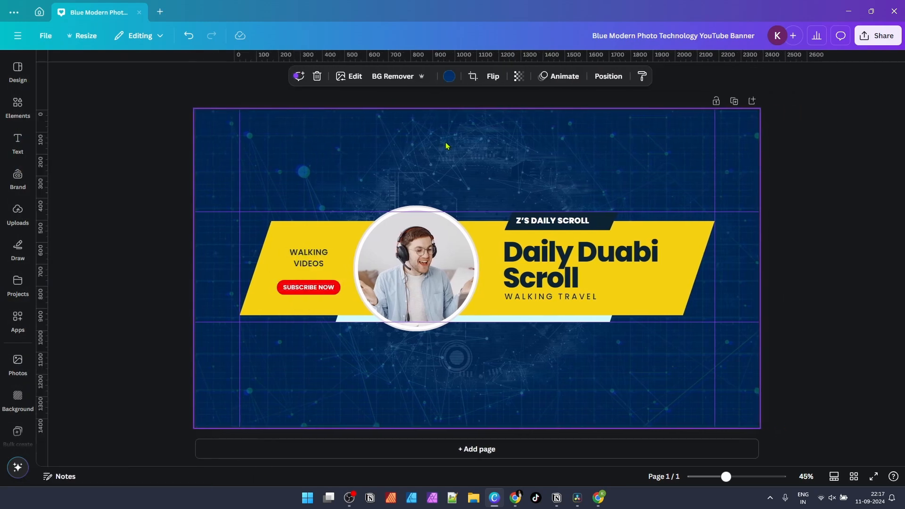
Step: Select the light-blue strip under the banner, undoing an accidental height change
{"action": "left_click", "coordinate": [468, 276]}
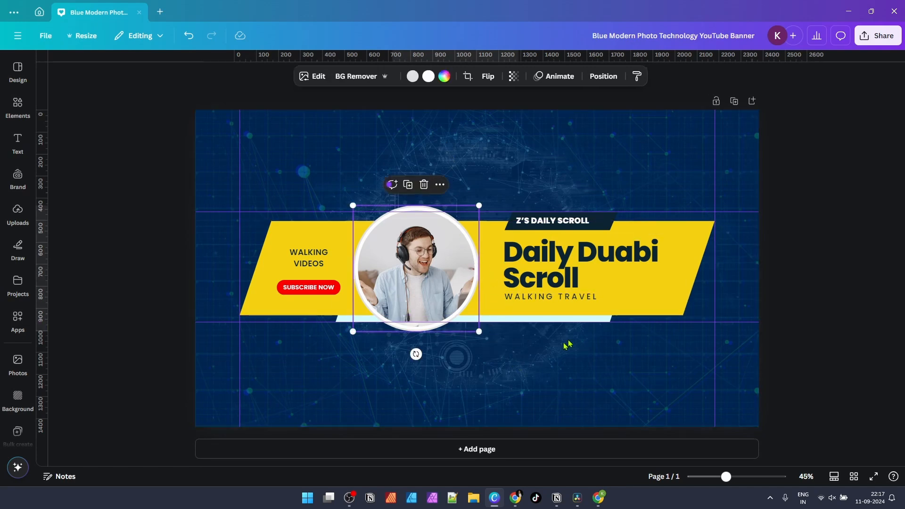
{"action": "left_click", "coordinate": [535, 349]}
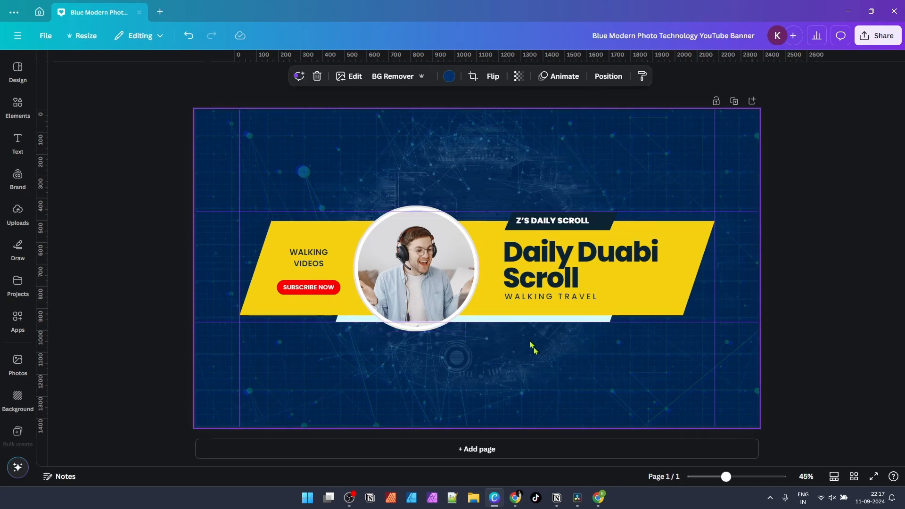
{"action": "left_click", "coordinate": [521, 317]}
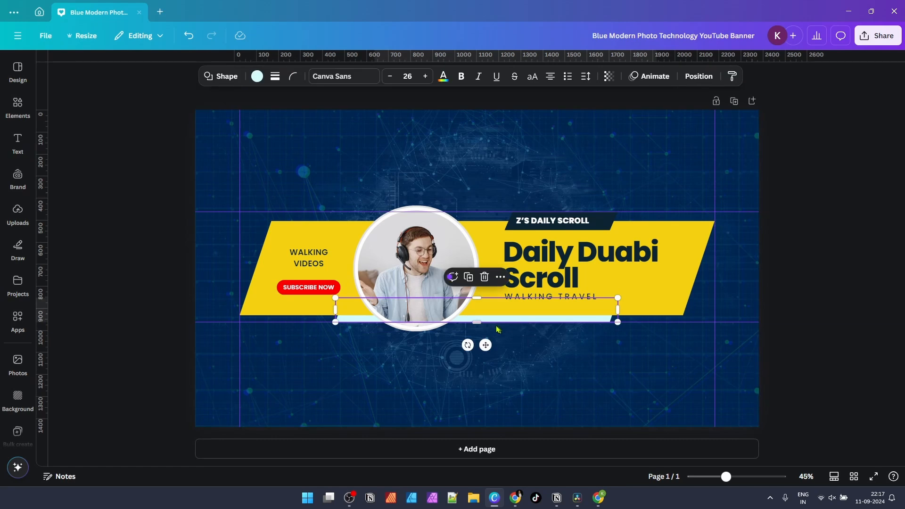
{"action": "left_click_drag", "start_coordinate": [497, 323], "coordinate": [498, 370]}
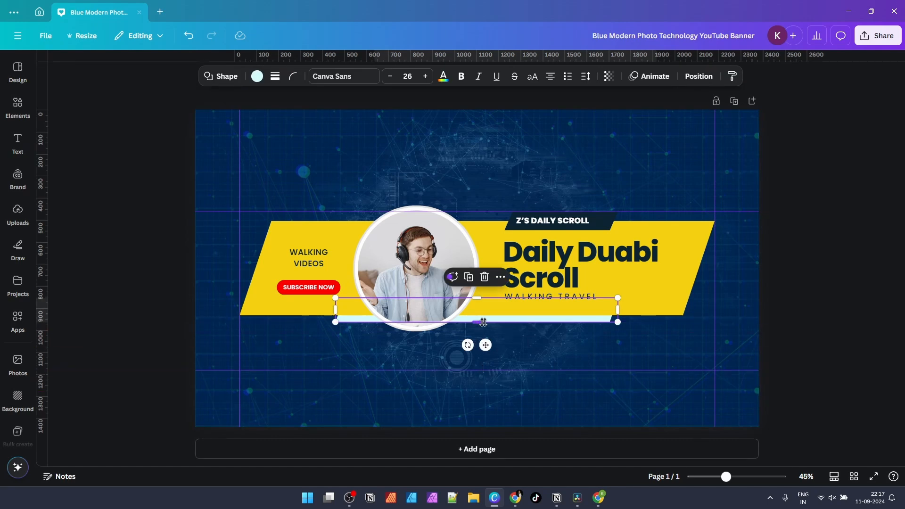
{"action": "mouse_move", "coordinate": [484, 322]}
{"action": "left_mouse_down"}
{"action": "mouse_move", "coordinate": [477, 336]}
{"action": "mouse_move", "coordinate": [478, 325]}
{"action": "left_mouse_up"}
{"action": "key", "text": "ctrl+z"}
Step: Fill the strip with the dark navy document colour
{"action": "left_click", "coordinate": [257, 78]}
{"action": "left_click", "coordinate": [55, 326]}
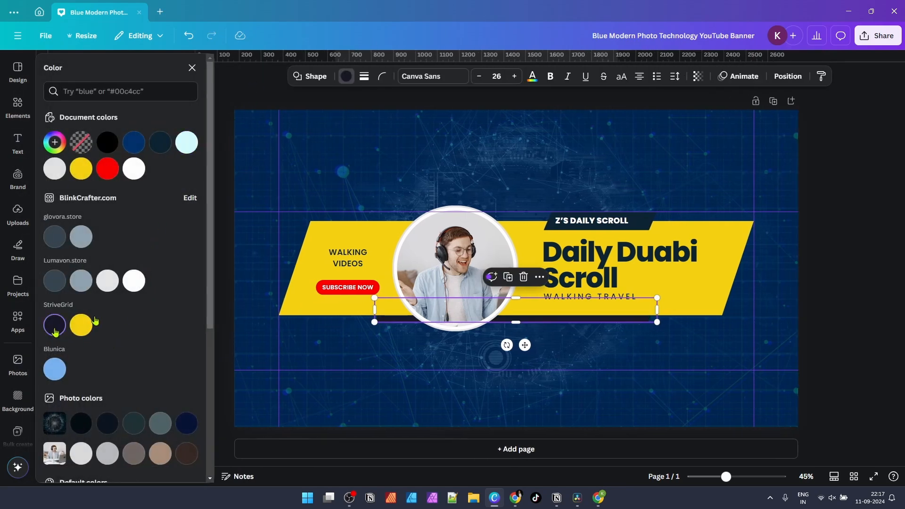
{"action": "left_click", "coordinate": [603, 150]}
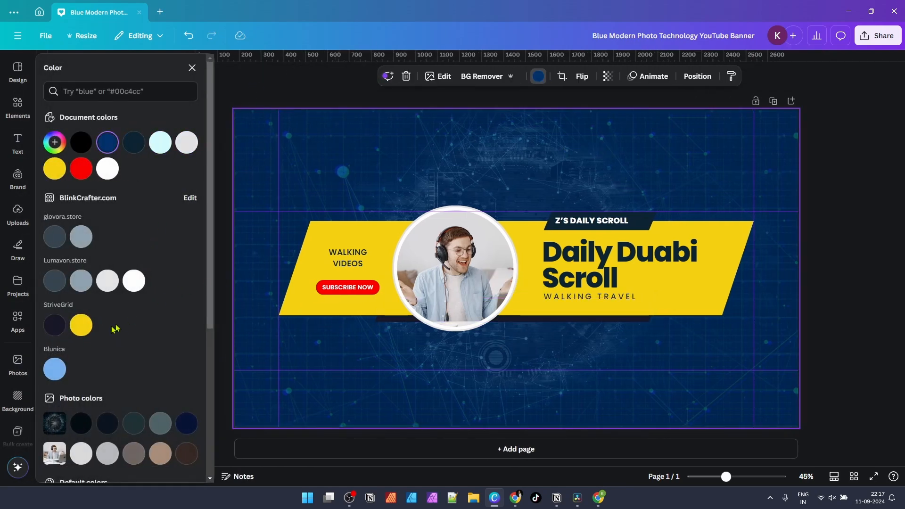
{"action": "left_click", "coordinate": [571, 320]}
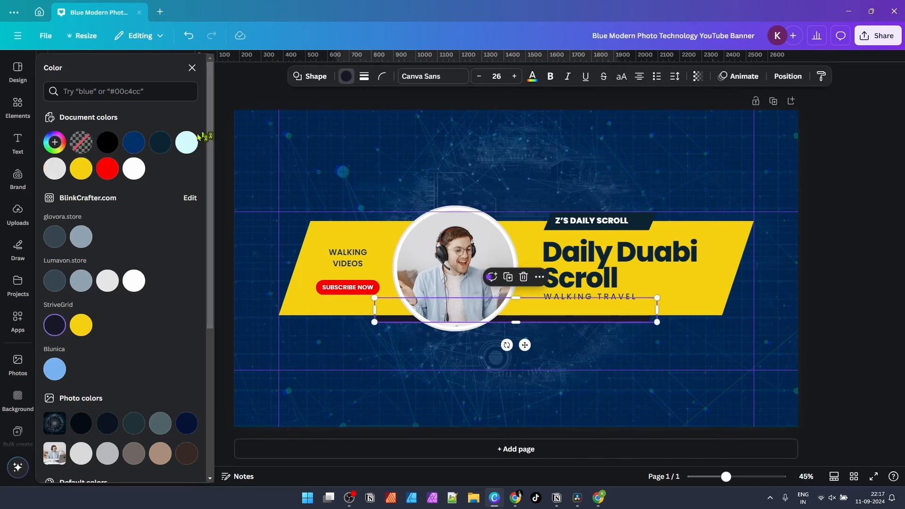
{"action": "left_click", "coordinate": [160, 143]}
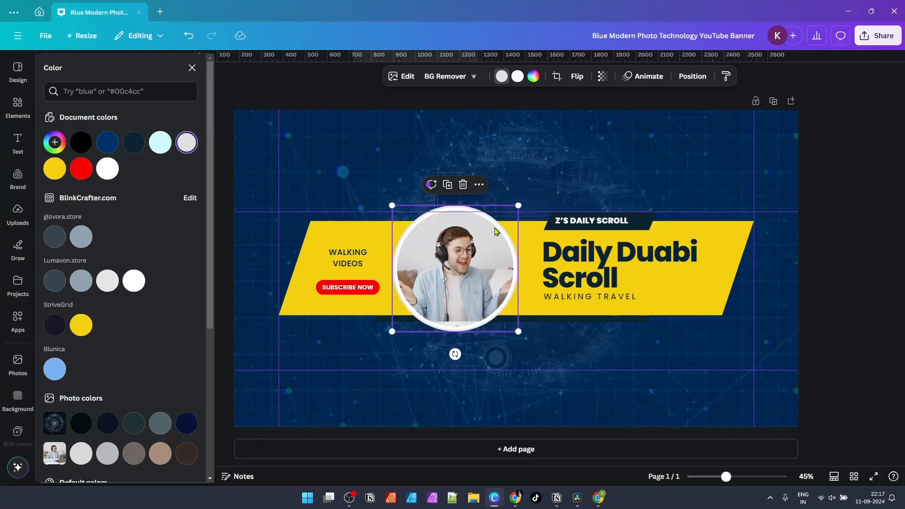
Step: Select the circular photo frame and bring up its ring colour options
{"action": "left_click", "coordinate": [493, 166]}
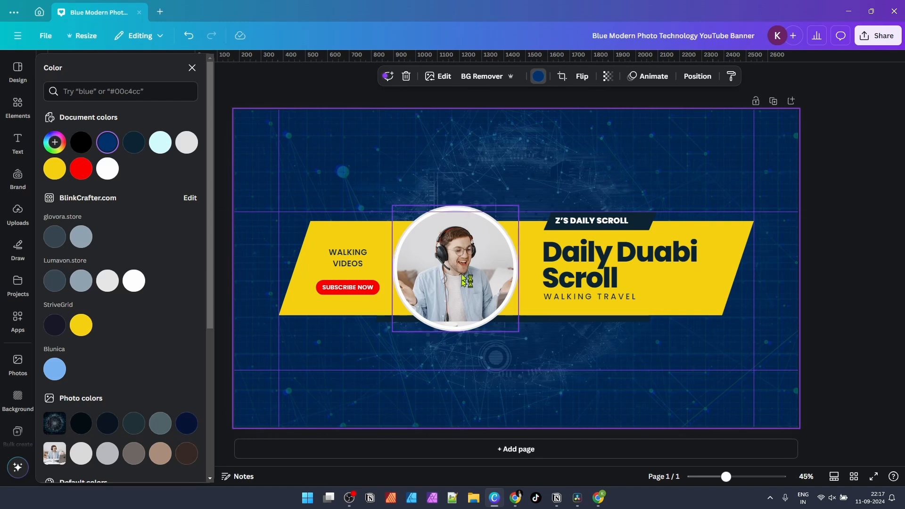
{"action": "left_click", "coordinate": [501, 237]}
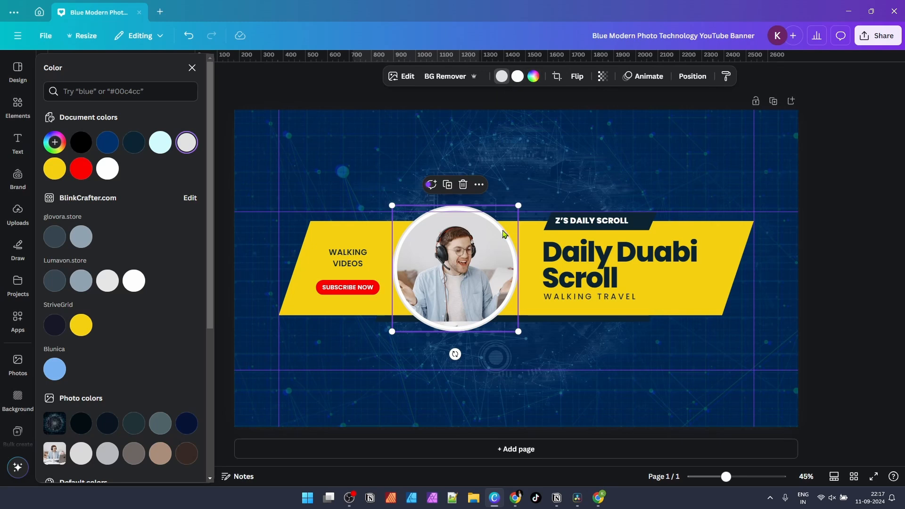
{"action": "scroll", "coordinate": [503, 234], "scroll_direction": "up", "scroll_amount": 5}
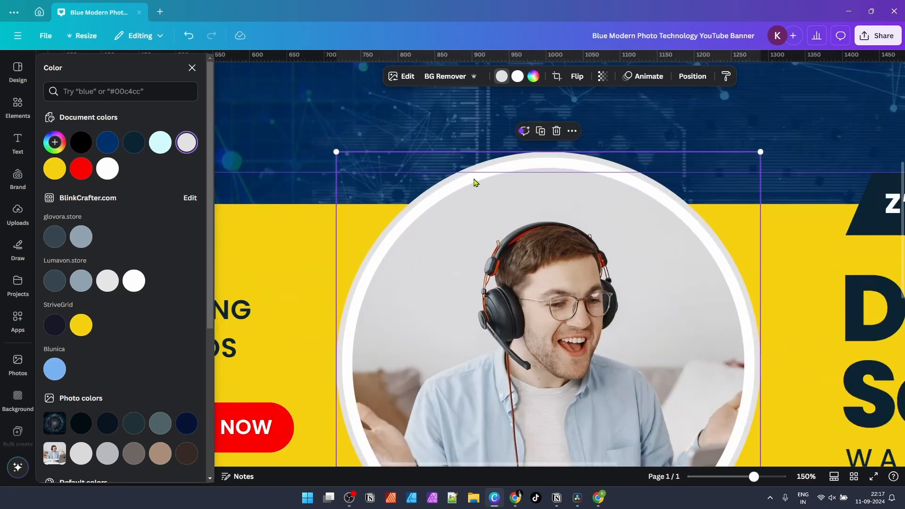
{"action": "scroll", "coordinate": [495, 184], "scroll_direction": "down", "scroll_amount": 3}
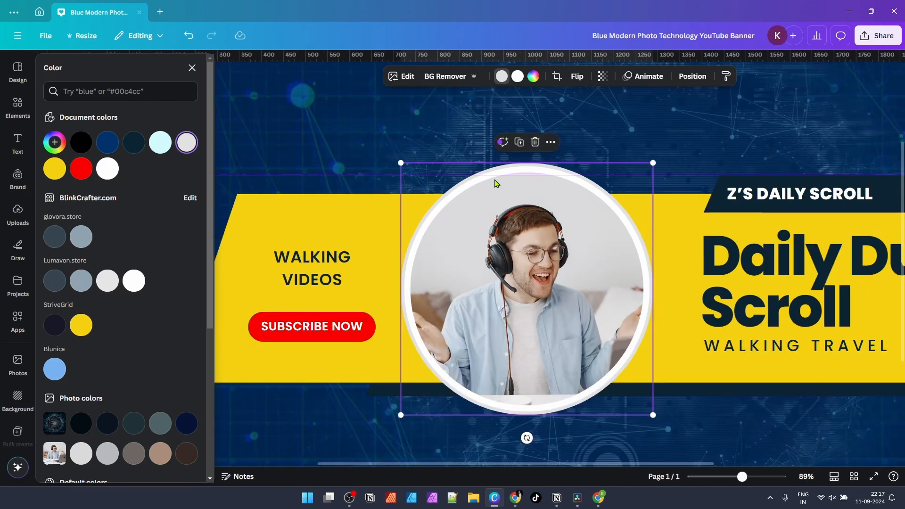
{"action": "scroll", "coordinate": [496, 183], "scroll_direction": "down", "scroll_amount": 2}
{"action": "scroll", "coordinate": [496, 183], "scroll_direction": "up", "scroll_amount": 3}
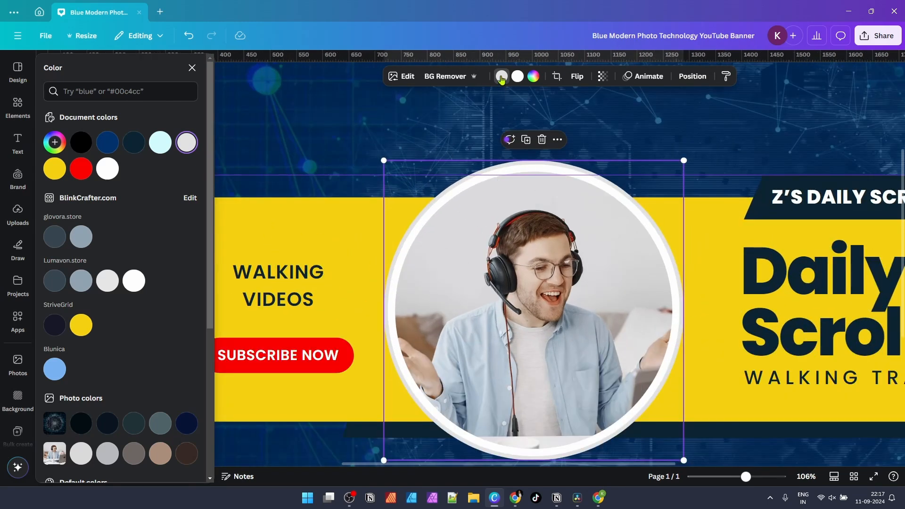
{"action": "left_click", "coordinate": [501, 77]}
{"action": "left_click", "coordinate": [409, 77]}
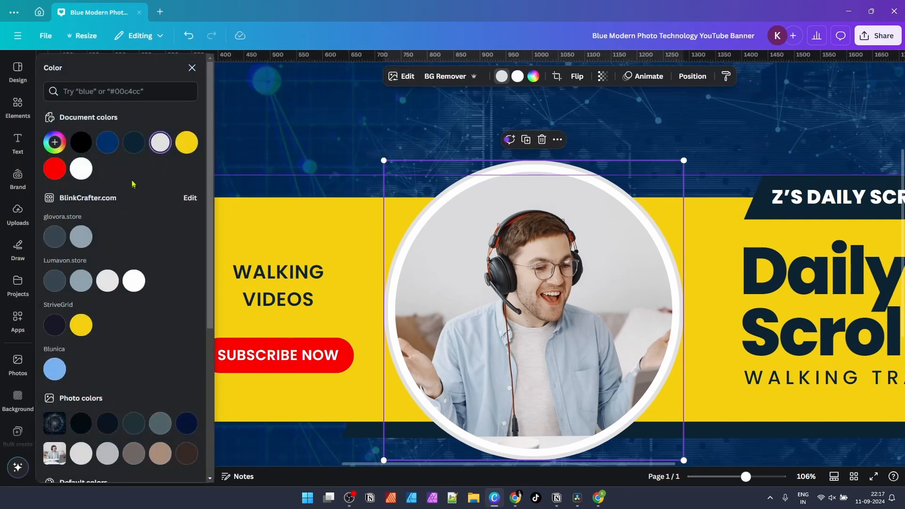
Step: Set the photo frame's ring to dark navy #0b2332 and zoom out to the whole banner
{"action": "left_click", "coordinate": [134, 144]}
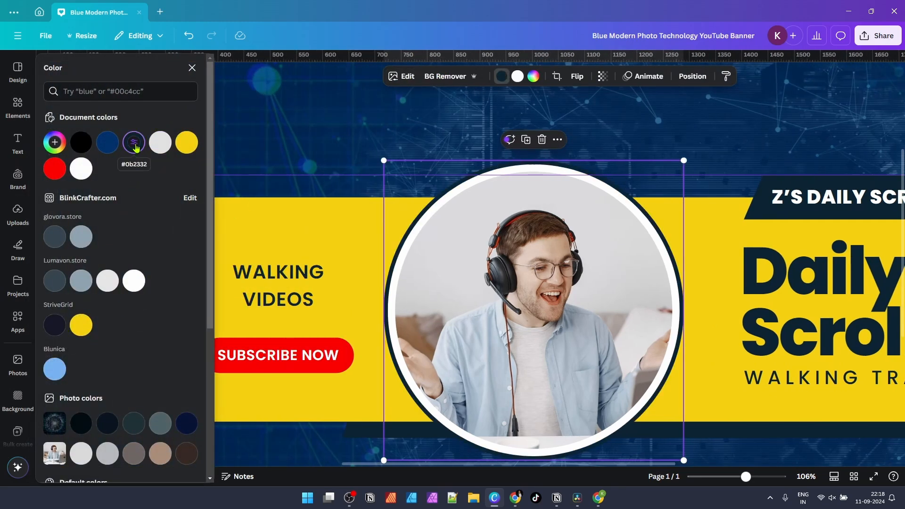
{"action": "left_click", "coordinate": [517, 78]}
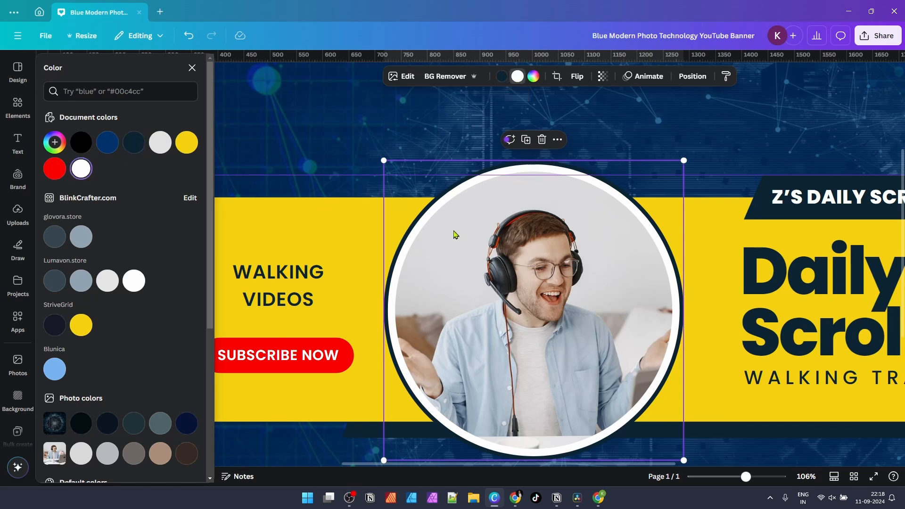
{"action": "left_click", "coordinate": [417, 116]}
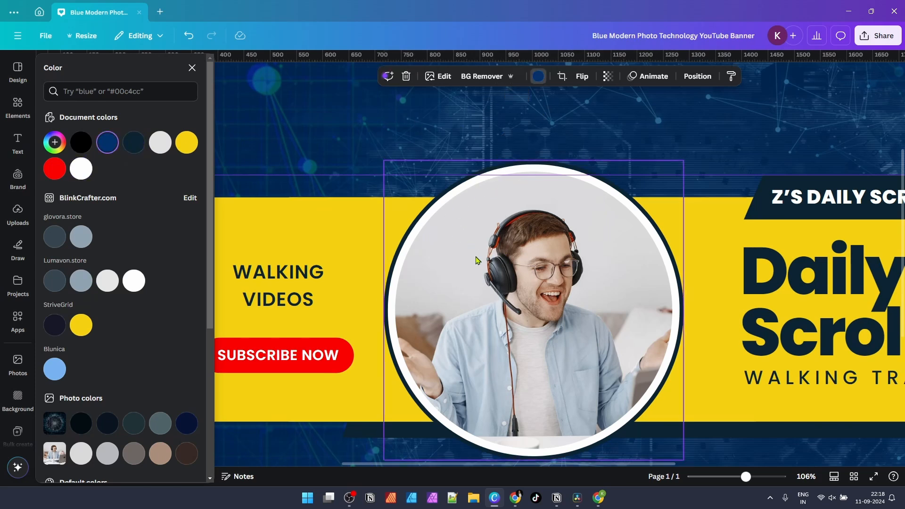
{"action": "left_click", "coordinate": [456, 221]}
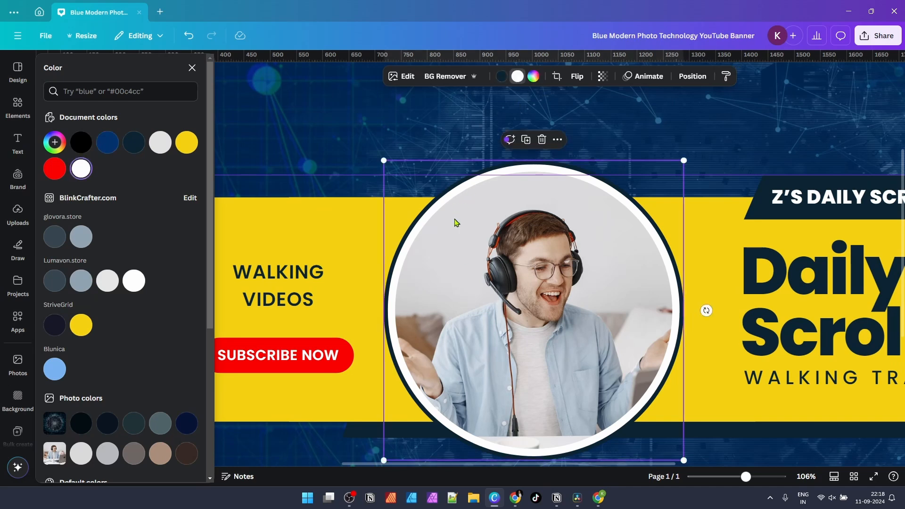
{"action": "left_click", "coordinate": [518, 80]}
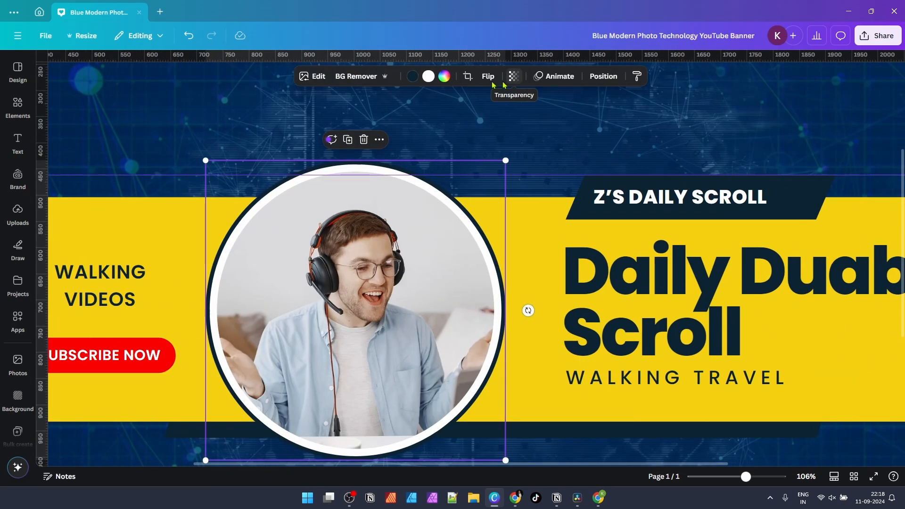
{"action": "left_click", "coordinate": [428, 75]}
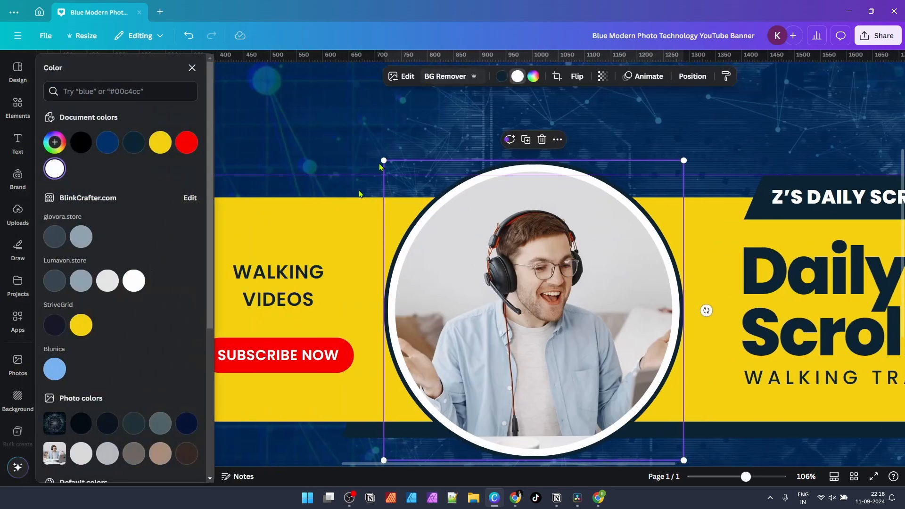
{"action": "left_click", "coordinate": [160, 144]}
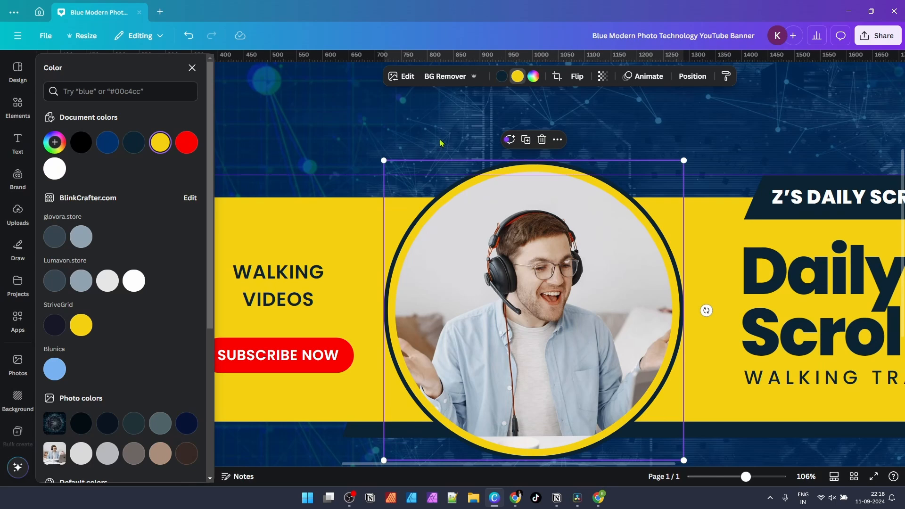
{"action": "left_click", "coordinate": [134, 143]}
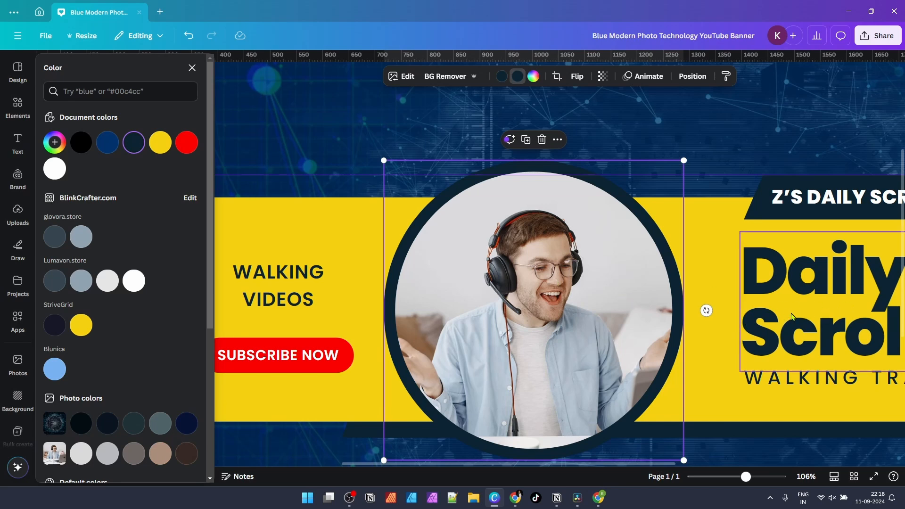
{"action": "left_click", "coordinate": [348, 141]}
{"action": "scroll", "coordinate": [441, 244], "scroll_direction": "down", "scroll_amount": 1}
{"action": "scroll", "coordinate": [441, 247], "scroll_direction": "down", "scroll_amount": 3}
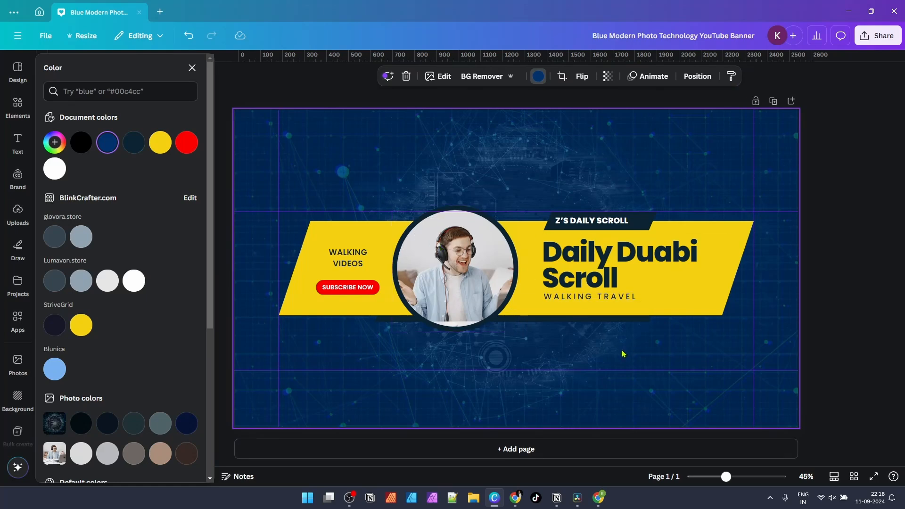
Step: Close the colour panel and re-crop the circuit-board background so it fills the page
{"action": "left_click", "coordinate": [860, 187]}
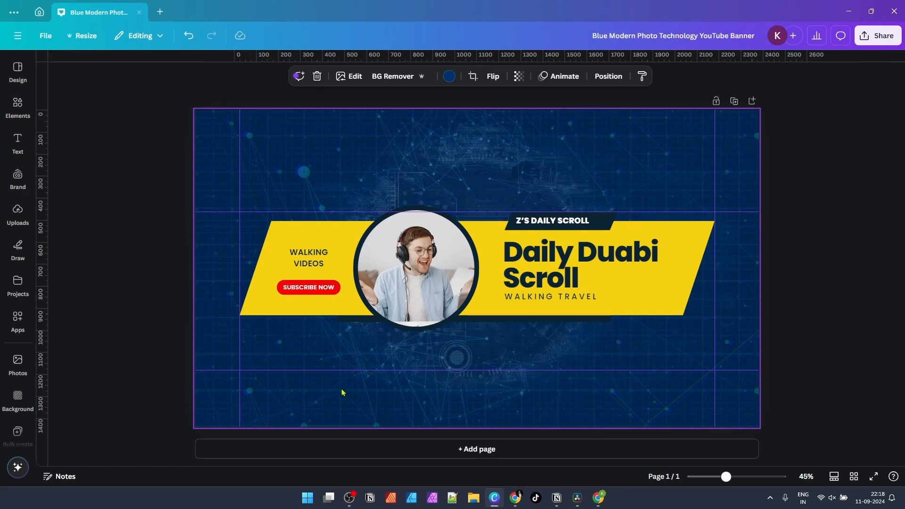
{"action": "double_click", "coordinate": [526, 156]}
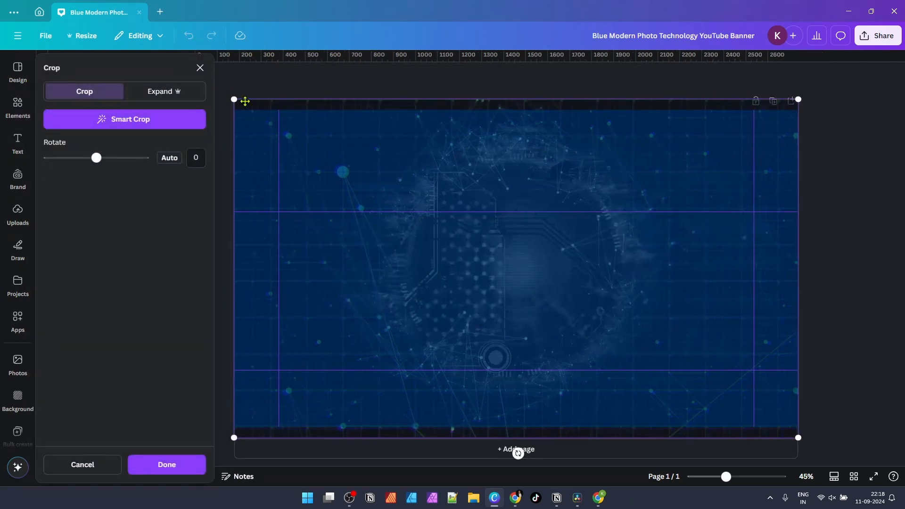
{"action": "mouse_move", "coordinate": [234, 99]}
{"action": "left_mouse_down"}
{"action": "mouse_move", "coordinate": [227, 83]}
{"action": "mouse_move", "coordinate": [240, 93]}
{"action": "left_mouse_up"}
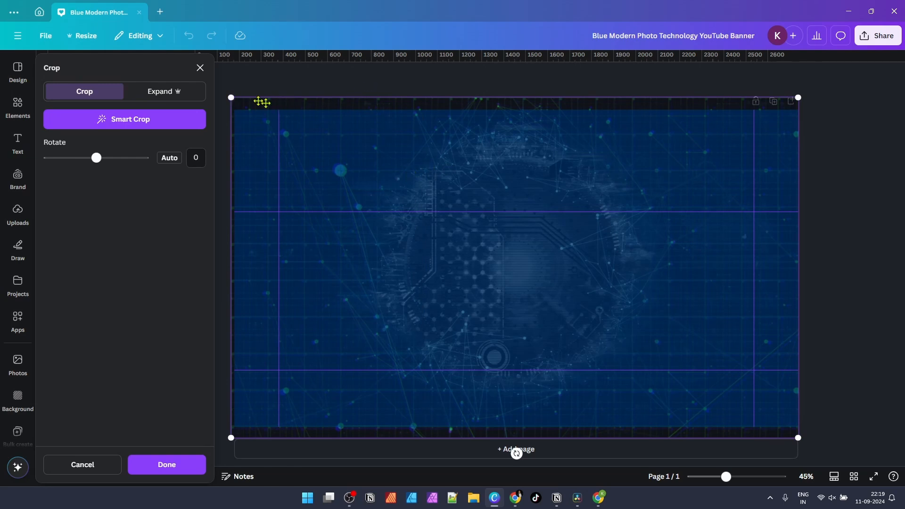
{"action": "left_click_drag", "start_coordinate": [232, 97], "coordinate": [234, 99]}
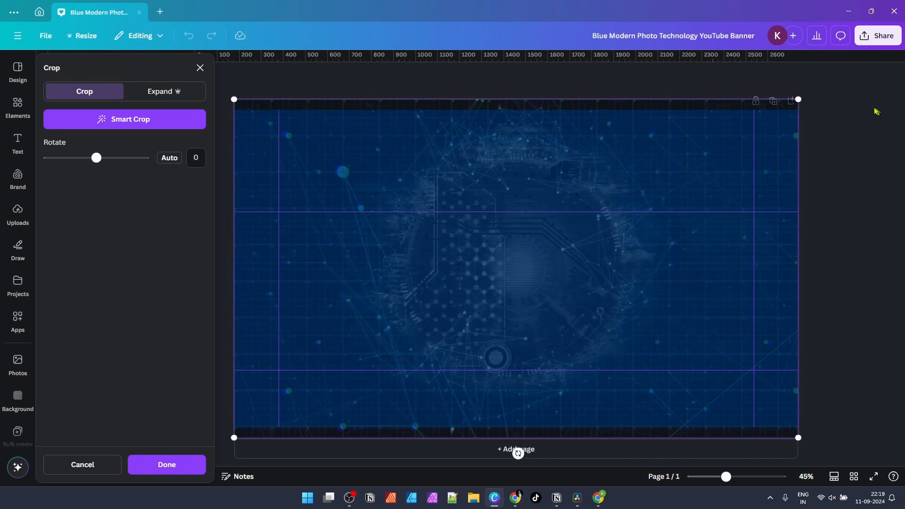
{"action": "left_click_drag", "start_coordinate": [799, 100], "coordinate": [744, 125]}
{"action": "left_click", "coordinate": [629, 83]}
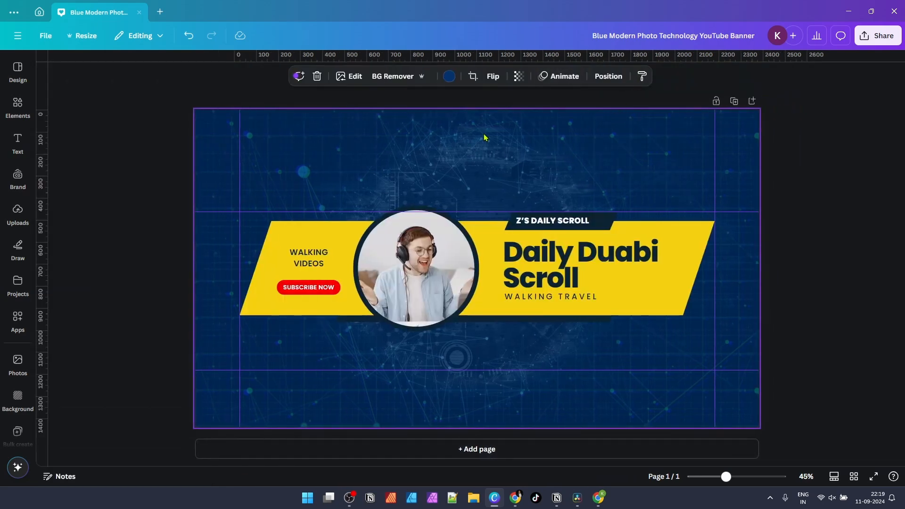
Step: Detach the circuit-board image from the page background and delete it, leaving plain dark blue
{"action": "right_click", "coordinate": [485, 137]}
{"action": "left_click", "coordinate": [462, 137]}
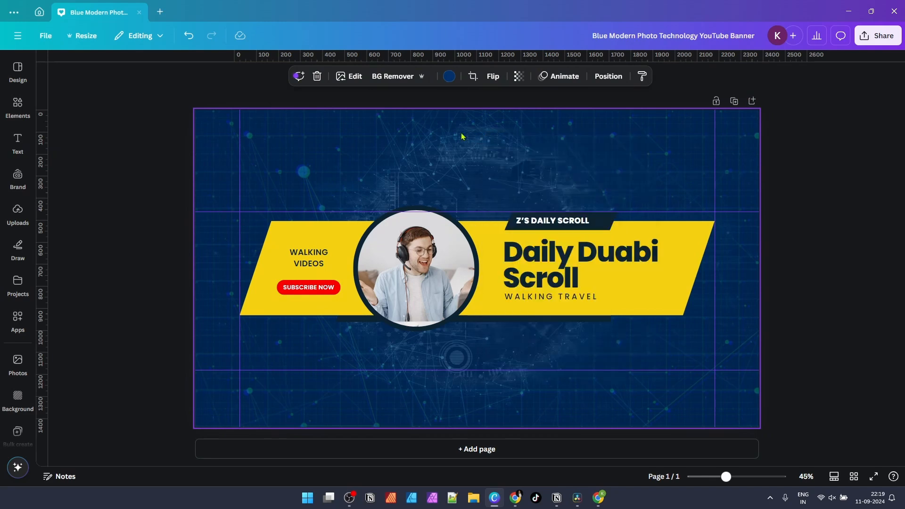
{"action": "left_click", "coordinate": [866, 138]}
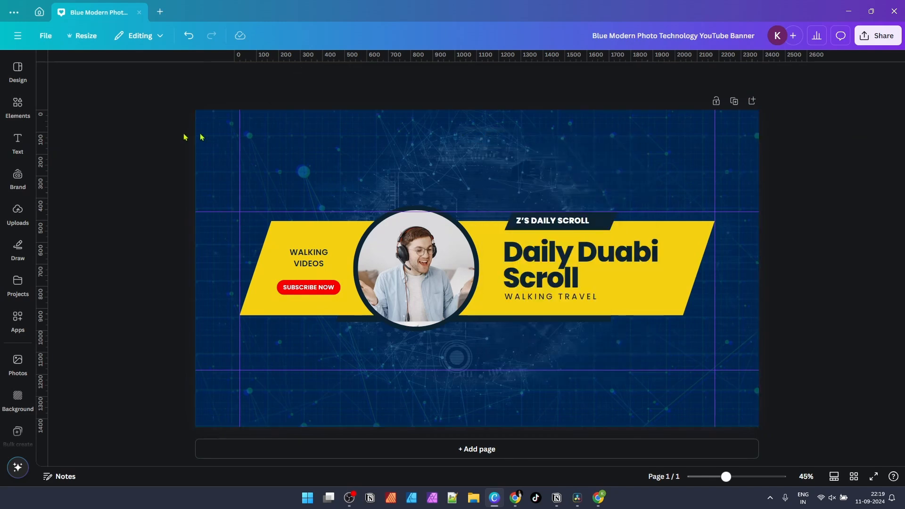
{"action": "left_click", "coordinate": [364, 151]}
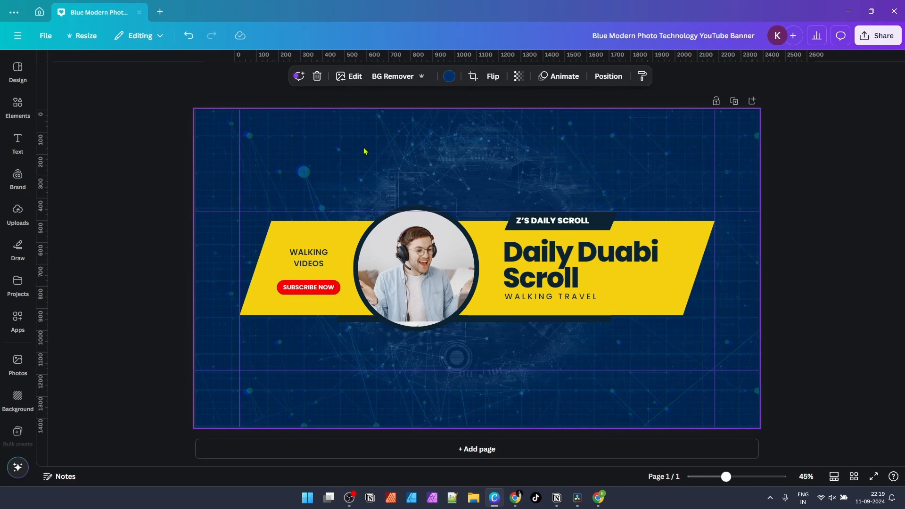
{"action": "right_click", "coordinate": [377, 138]}
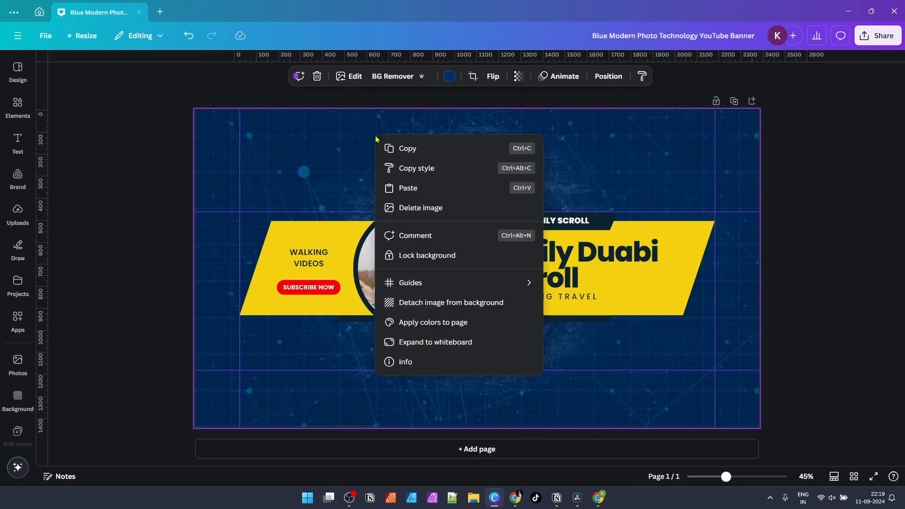
{"action": "left_click", "coordinate": [450, 306]}
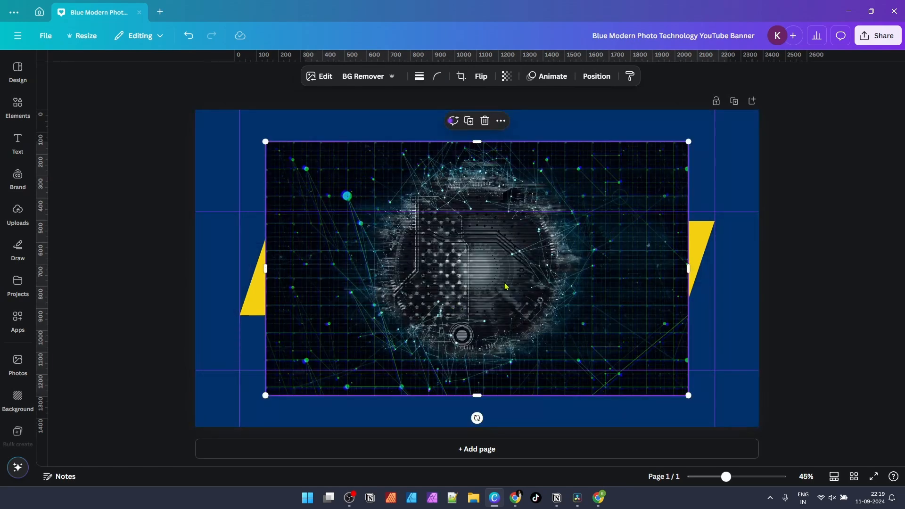
{"action": "key", "text": "Delete"}
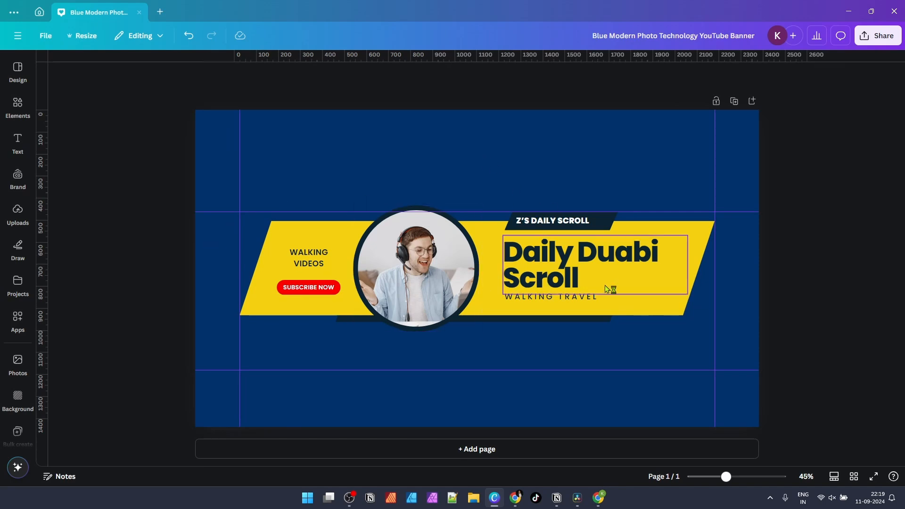
{"action": "left_click", "coordinate": [332, 137]}
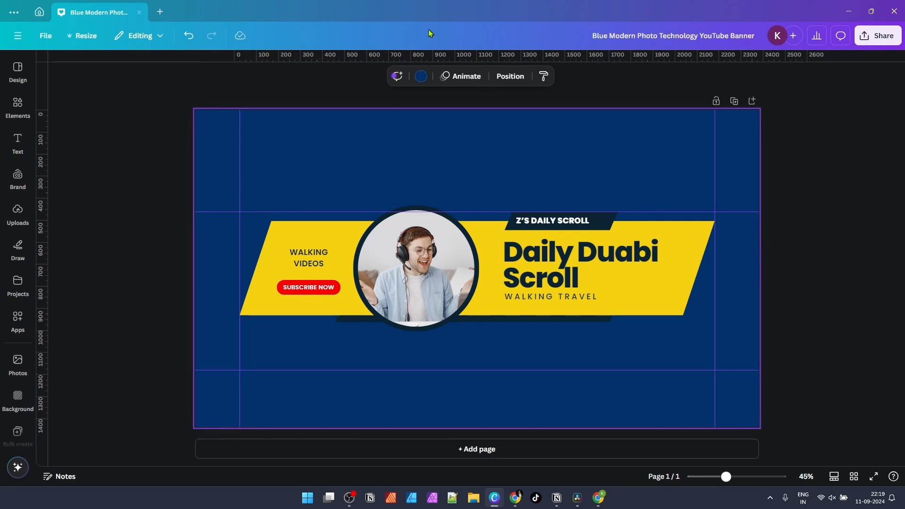
{"action": "left_click", "coordinate": [422, 78]}
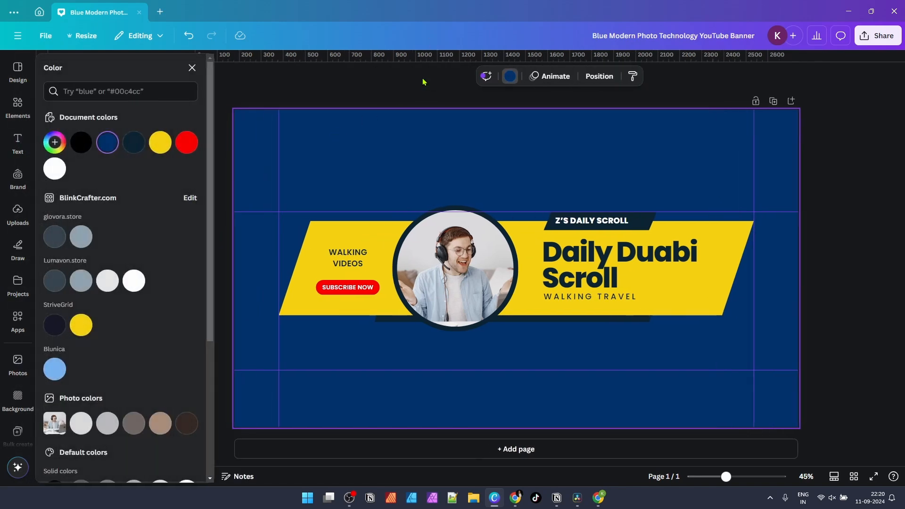
{"action": "left_click", "coordinate": [135, 283]}
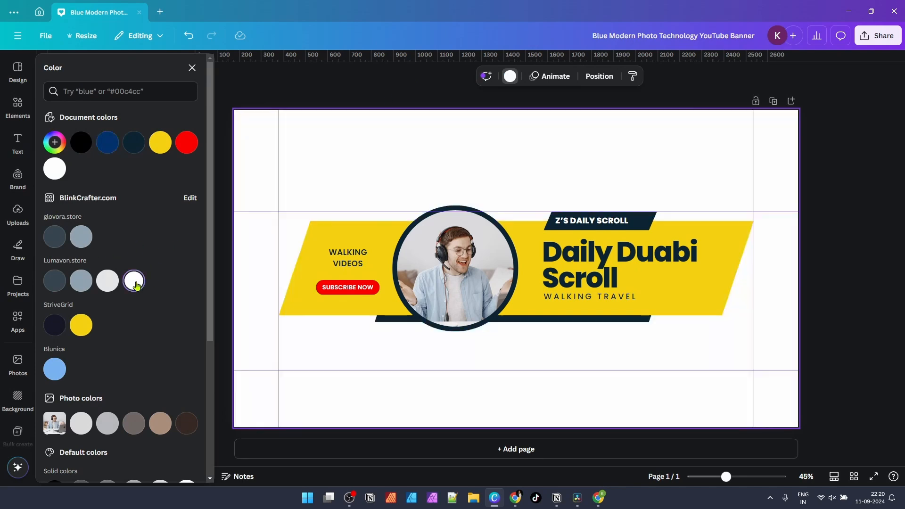
{"action": "left_click", "coordinate": [851, 140]}
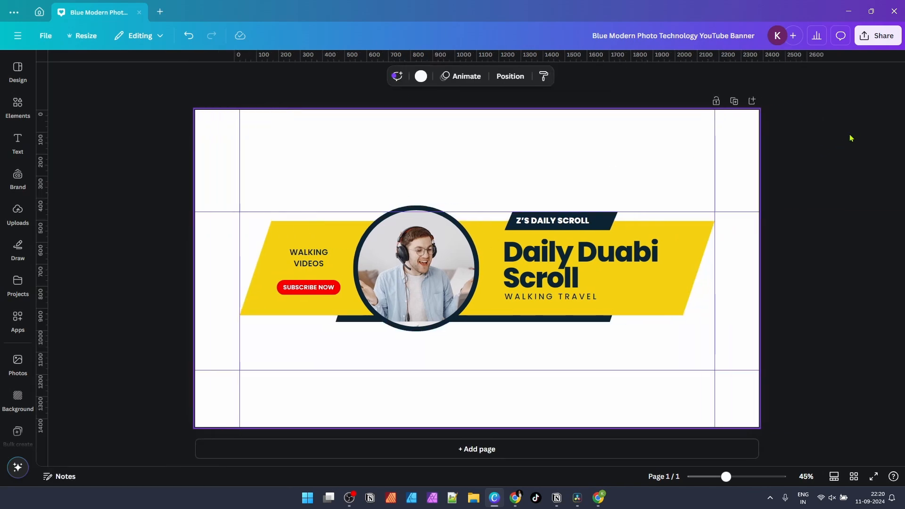
{"action": "left_click", "coordinate": [312, 258]}
{"action": "left_click", "coordinate": [313, 260]}
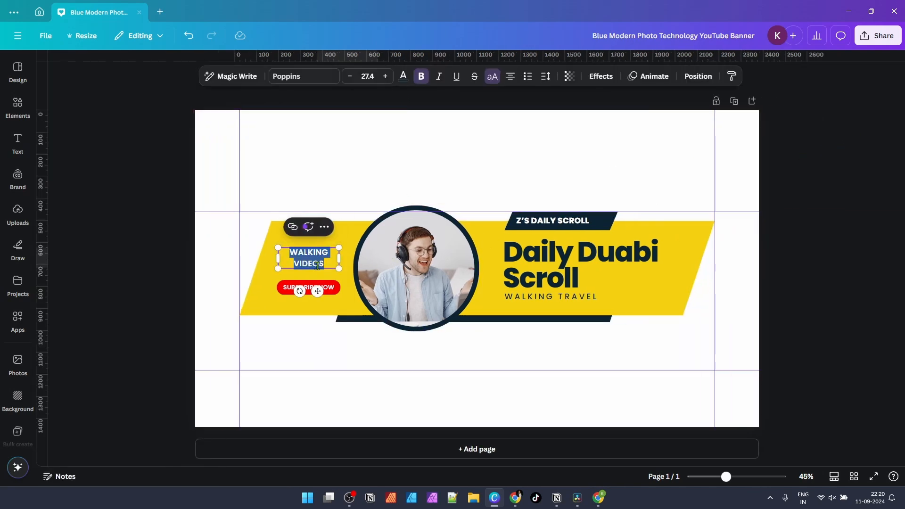
{"action": "key", "text": "ctrl+b"}
{"action": "key", "text": "ctrl+b"}
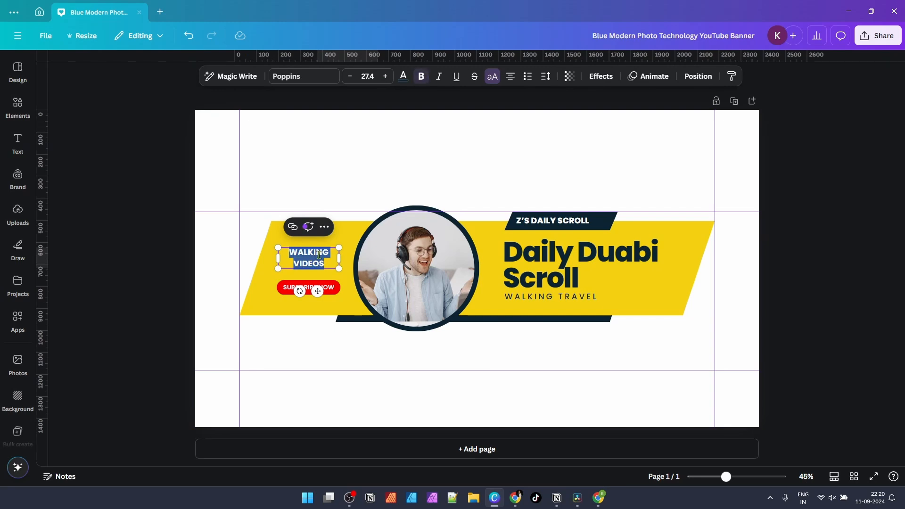
{"action": "left_click", "coordinate": [458, 162]}
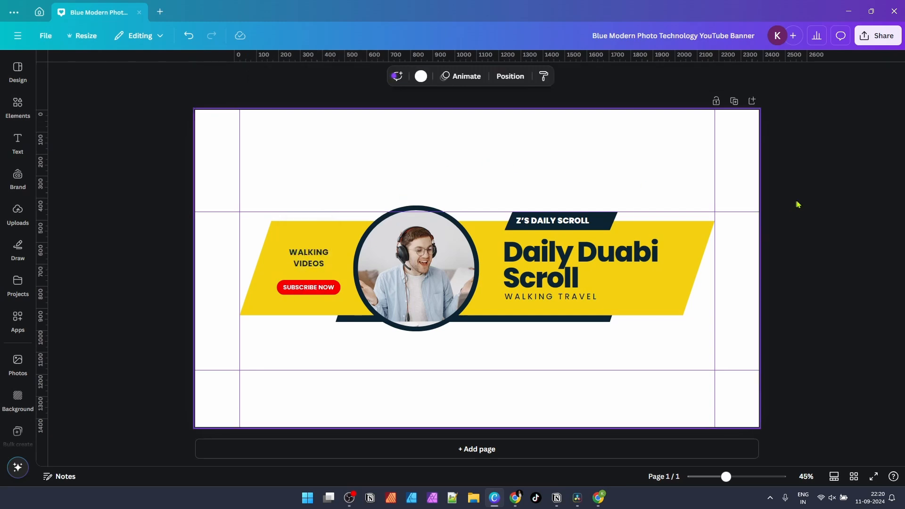
{"action": "left_click", "coordinate": [818, 203]}
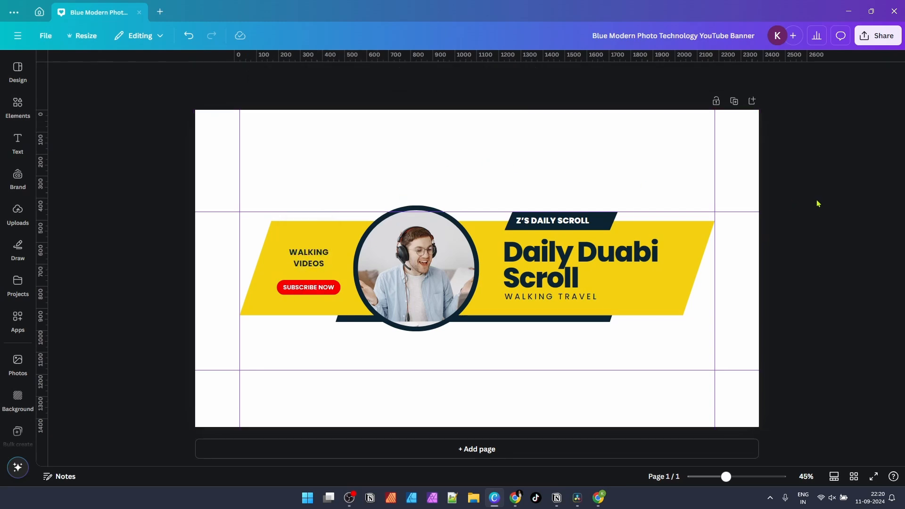
{"action": "left_click_drag", "start_coordinate": [520, 370], "coordinate": [516, 330]}
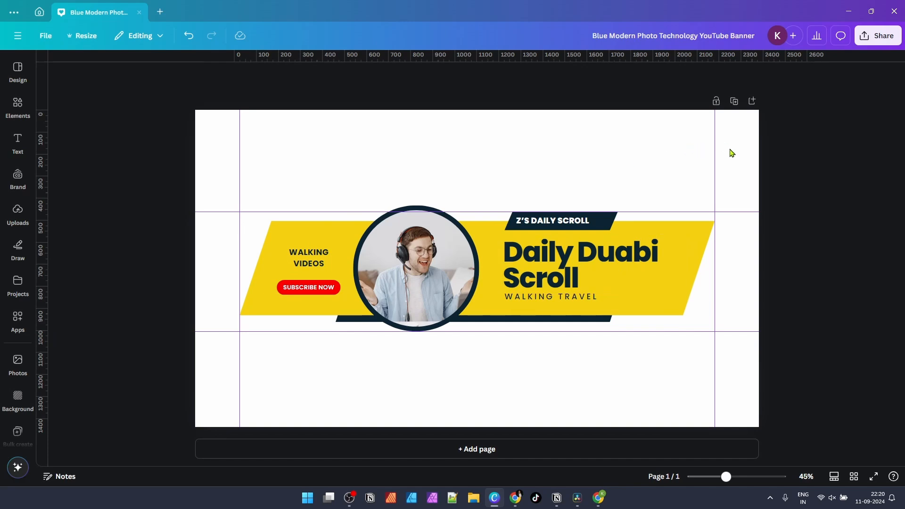
Step: Download the banner as a transparent-background PNG named ZScrollBanner1V1
{"action": "left_click", "coordinate": [882, 37]}
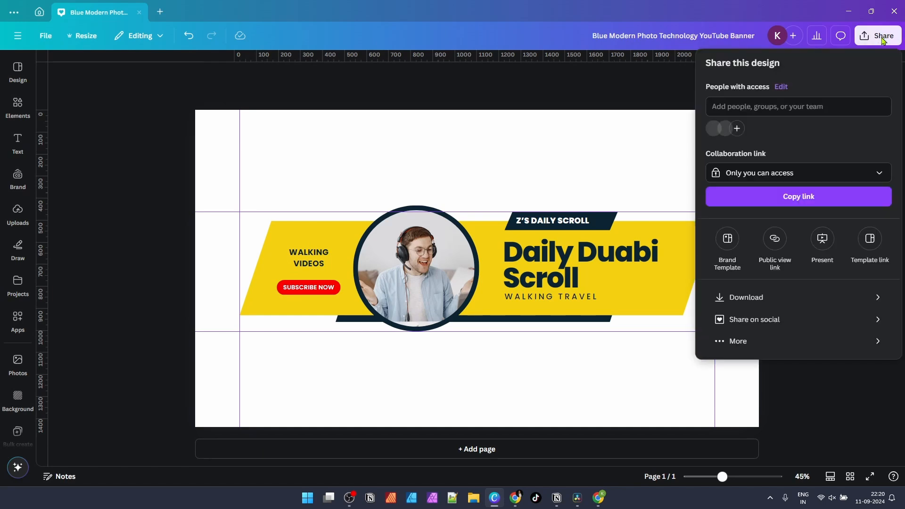
{"action": "left_click", "coordinate": [786, 305]}
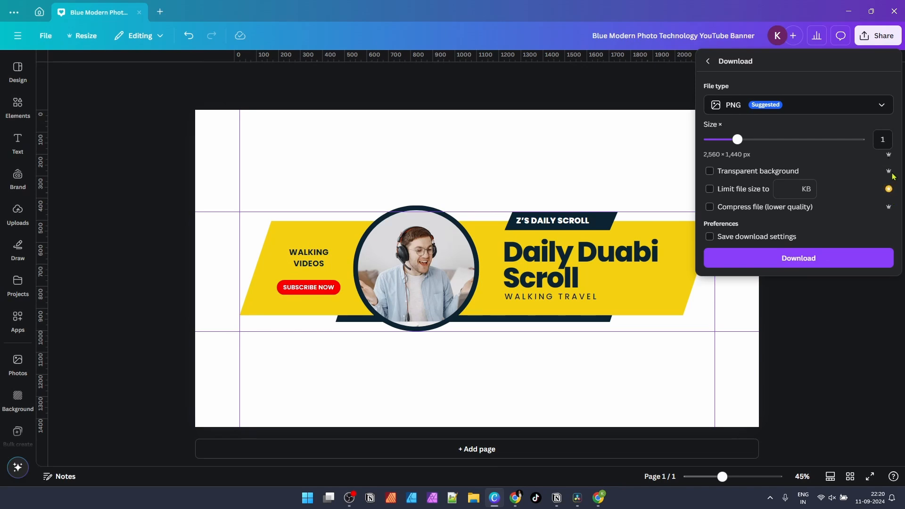
{"action": "left_click", "coordinate": [712, 172]}
{"action": "left_click", "coordinate": [780, 264]}
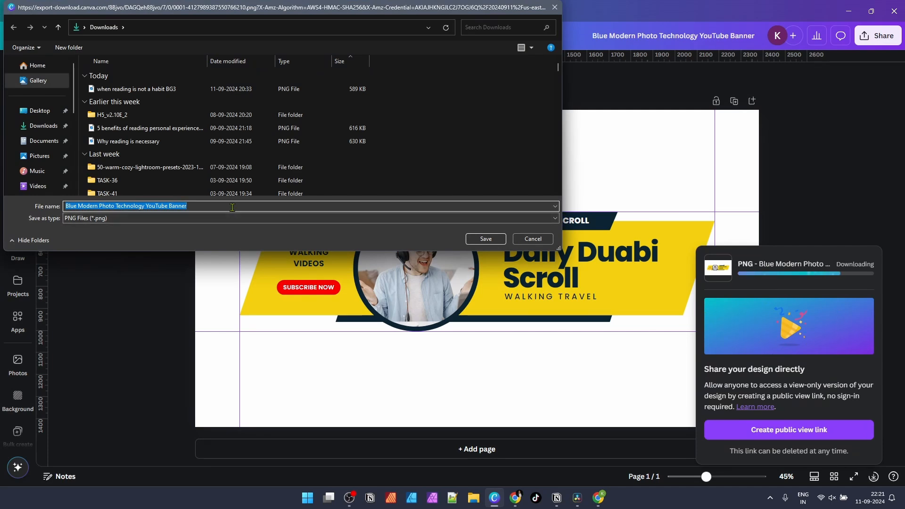
{"action": "type", "text": "ZScrollBanner1V1"}
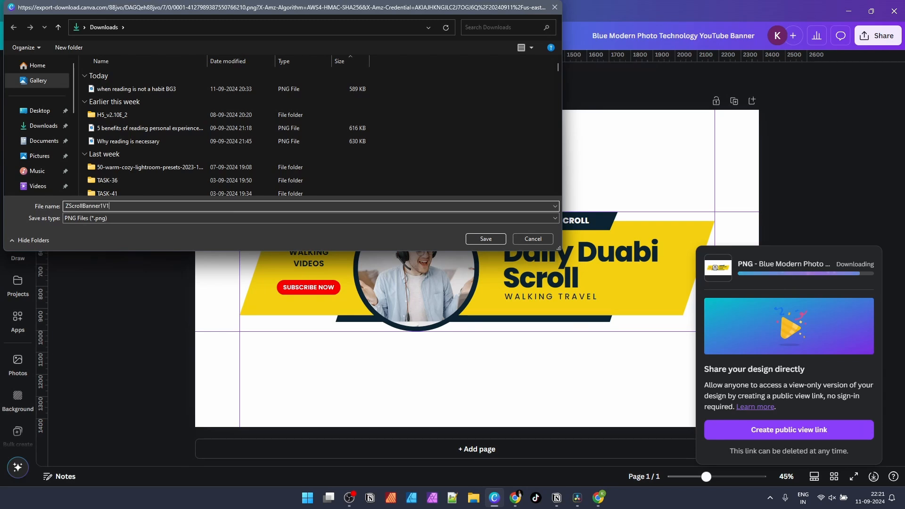
{"action": "key", "text": "Return"}
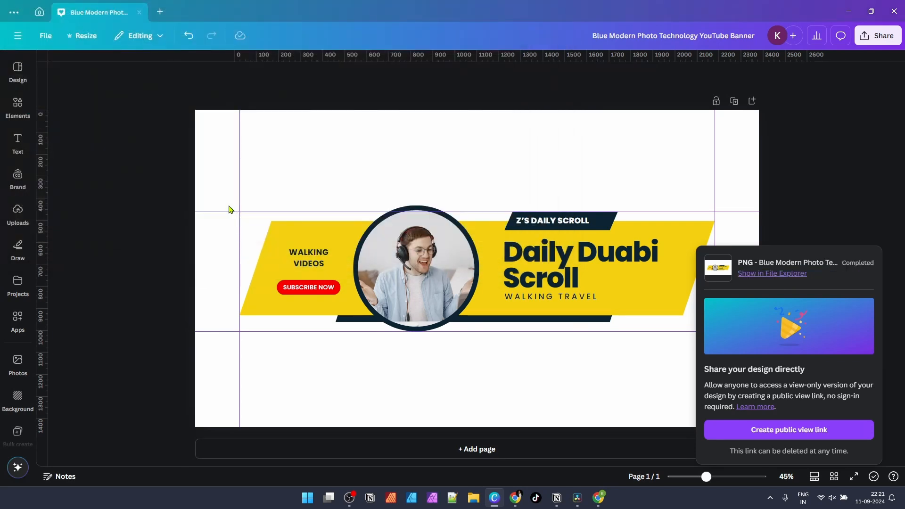
{"action": "left_click", "coordinate": [851, 14]}
Step: Check the banner in YouTube Studio, then nudge the 'Daily Duabi Scroll' heading left in Canva
{"action": "left_click", "coordinate": [515, 498]}
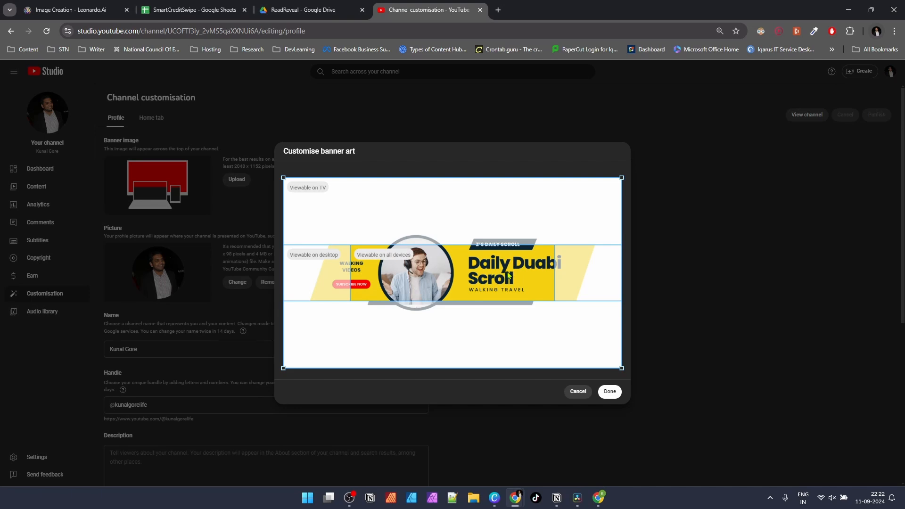
{"action": "left_click", "coordinate": [494, 498]}
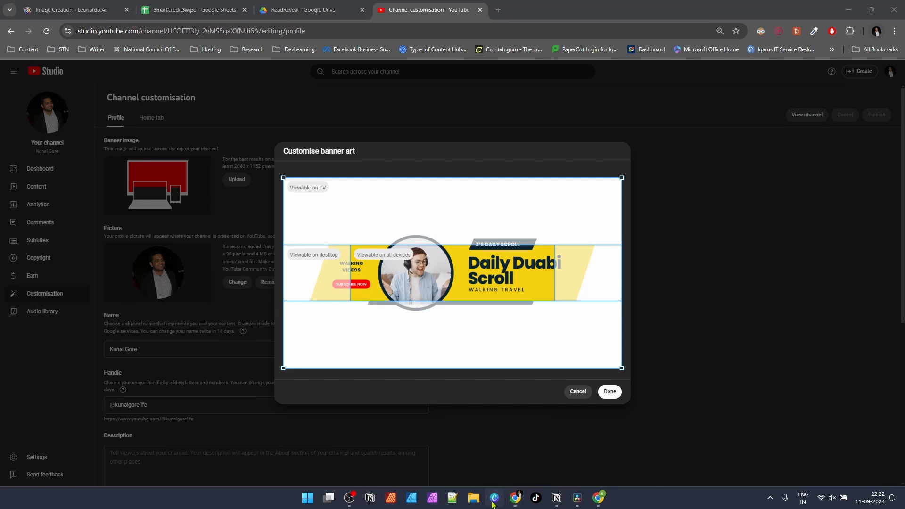
{"action": "left_click_drag", "start_coordinate": [618, 262], "coordinate": [595, 261]}
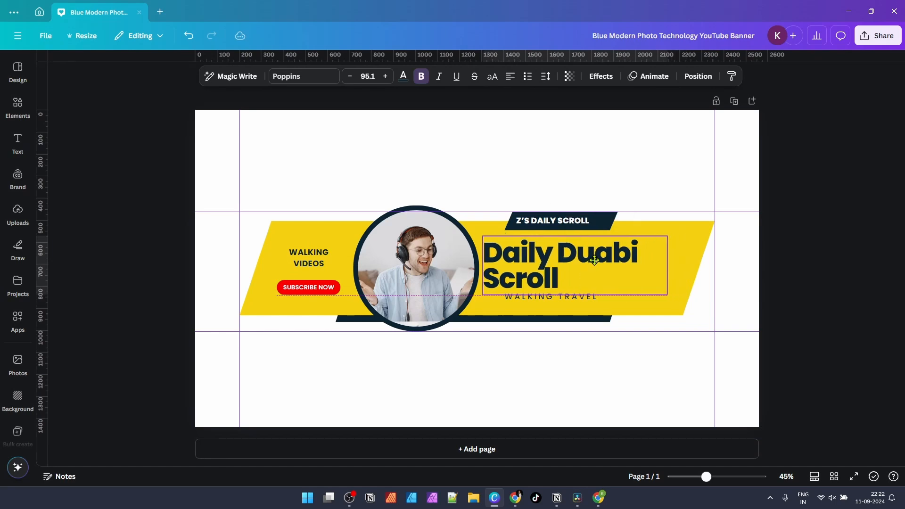
Step: Lower the Z'S DAILY SCROLL label and shorten the yellow band from top and bottom
{"action": "left_click_drag", "start_coordinate": [626, 201], "coordinate": [581, 232]}
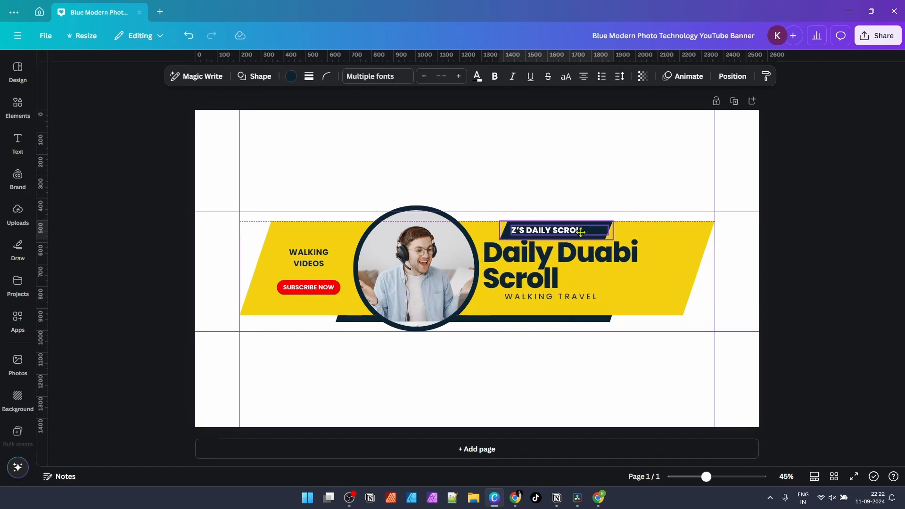
{"action": "left_click", "coordinate": [476, 225]}
{"action": "left_click_drag", "start_coordinate": [482, 220], "coordinate": [483, 231]}
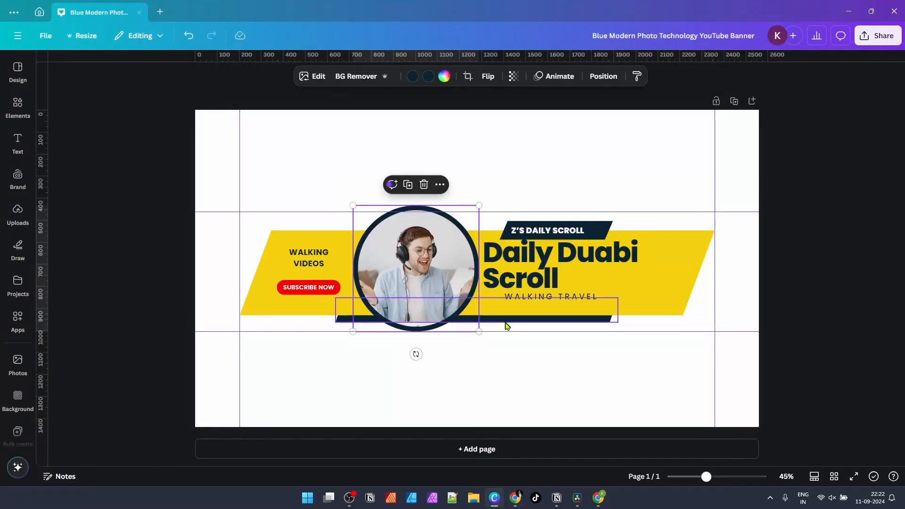
{"action": "left_click_drag", "start_coordinate": [480, 331], "coordinate": [438, 288]}
{"action": "left_click", "coordinate": [631, 312]}
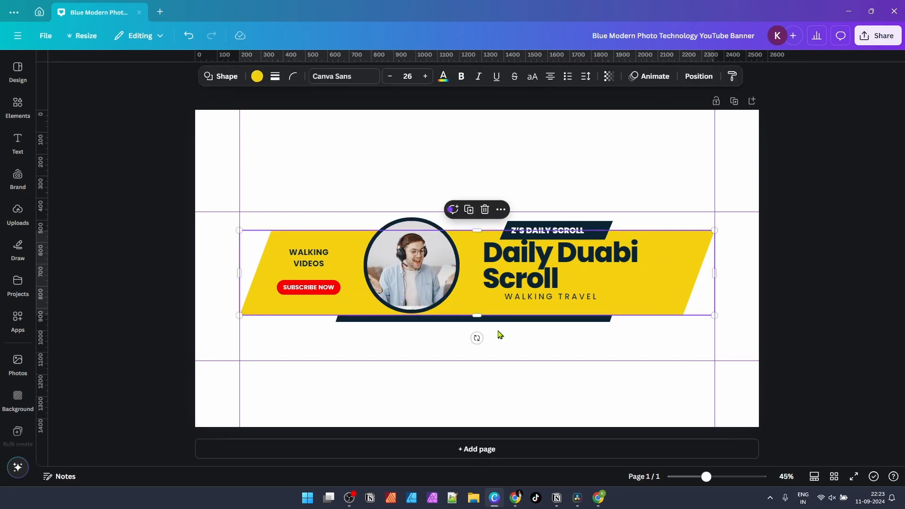
{"action": "left_click_drag", "start_coordinate": [477, 314], "coordinate": [477, 301]}
{"action": "left_click", "coordinate": [316, 327]}
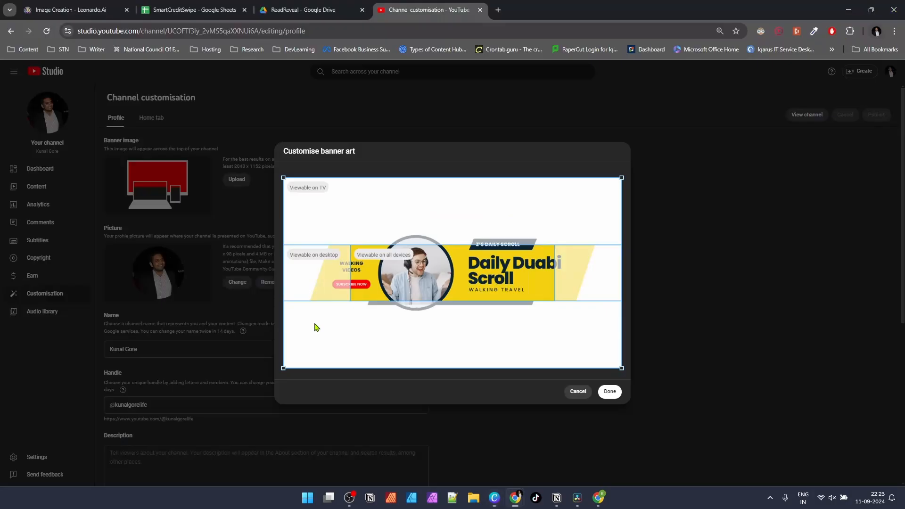
Step: Move the WALKING VIDEOS text right, next to the circular photo
{"action": "key", "text": "alt+Tab"}
{"action": "left_click", "coordinate": [323, 255]}
{"action": "left_click_drag", "start_coordinate": [323, 255], "coordinate": [349, 254]}
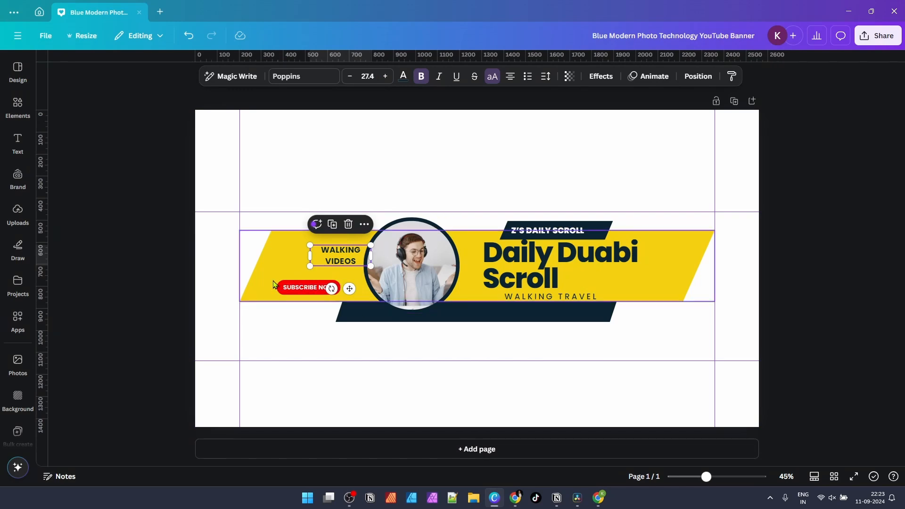
Step: Move the SUBSCRIBE NOW text and its red pill beside Scroll
{"action": "left_click", "coordinate": [283, 327]}
{"action": "key", "text": "alt+Tab"}
{"action": "key", "text": "alt+Tab"}
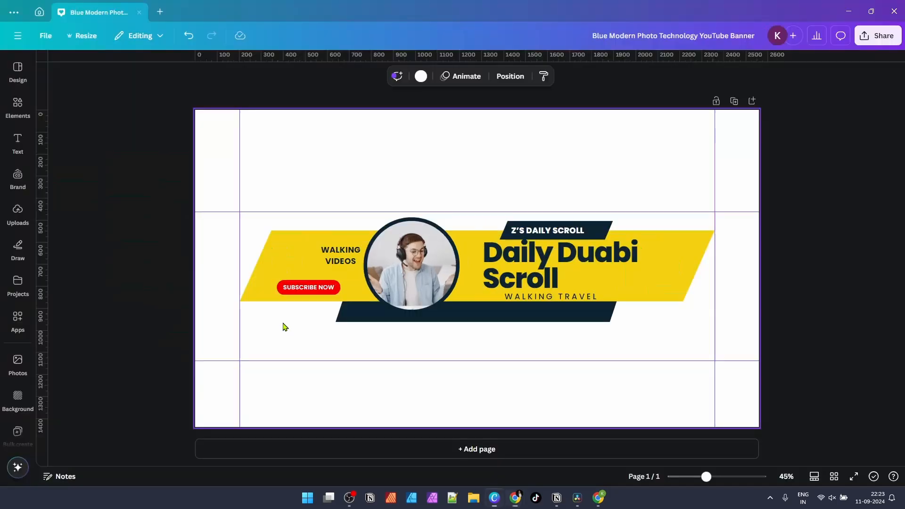
{"action": "key", "text": "alt+Tab"}
{"action": "key", "text": "alt+Tab"}
{"action": "left_click", "coordinate": [313, 288]}
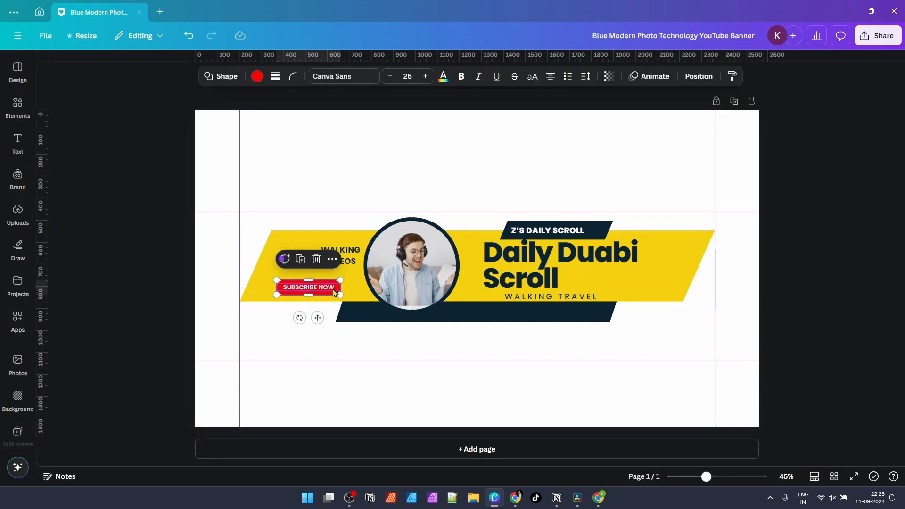
{"action": "left_click", "coordinate": [331, 289]}
{"action": "left_click_drag", "start_coordinate": [331, 289], "coordinate": [622, 281]}
{"action": "left_click_drag", "start_coordinate": [312, 294], "coordinate": [599, 285]}
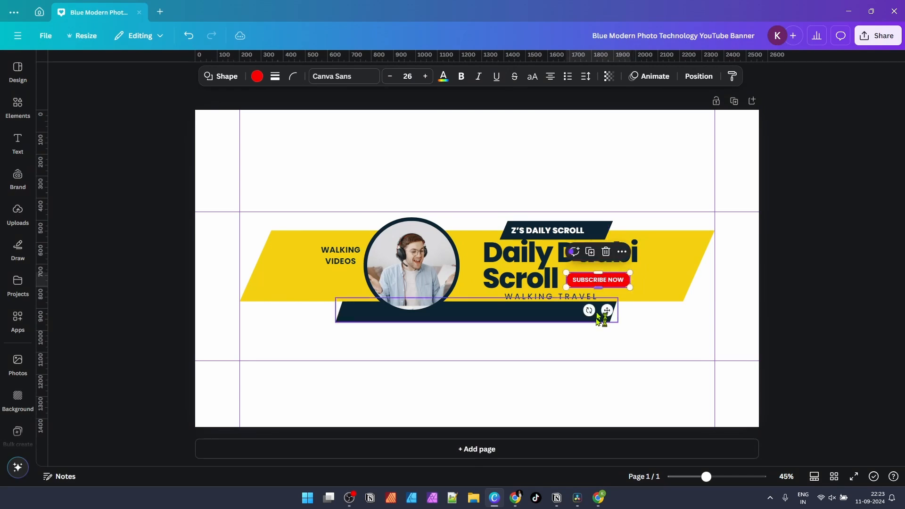
{"action": "left_click", "coordinate": [658, 345]}
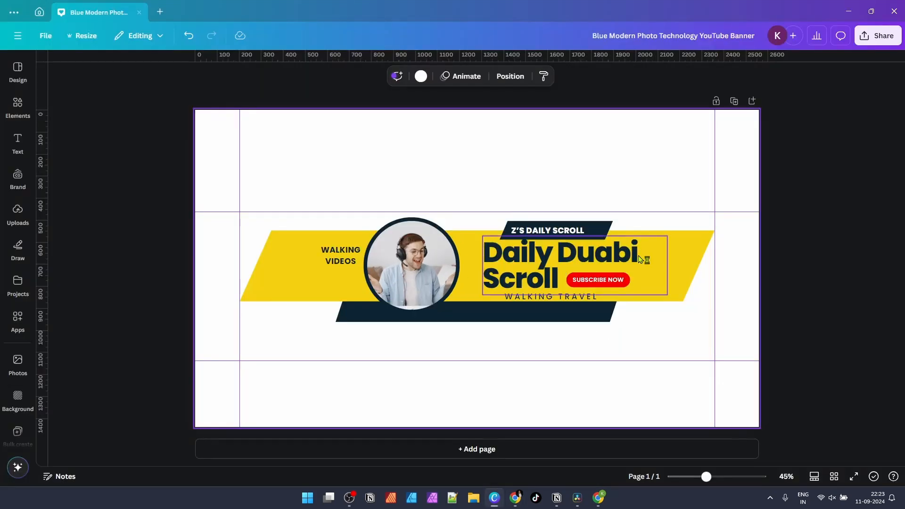
Step: Shrink the WALKING VIDEOS text after comparing with the YouTube Studio preview
{"action": "key", "text": "alt+Tab"}
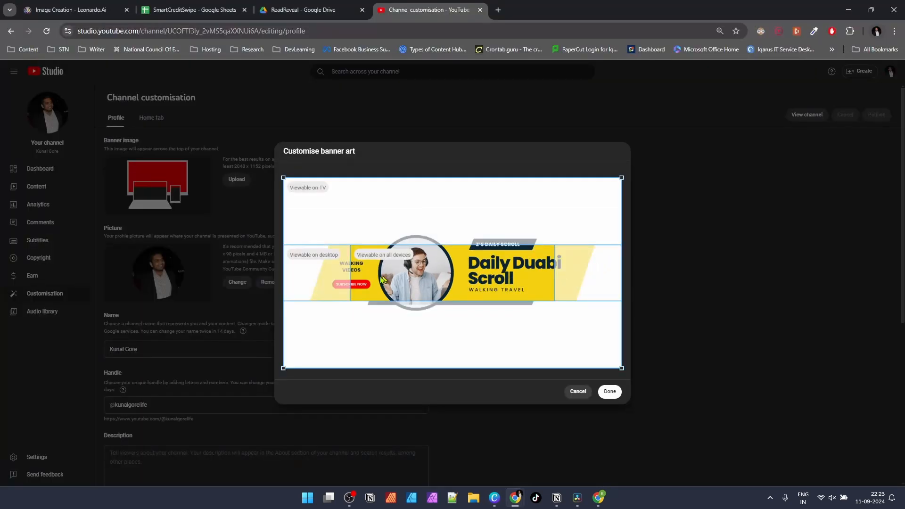
{"action": "key", "text": "alt+Tab"}
{"action": "left_click", "coordinate": [348, 265]}
{"action": "key", "text": "alt+Tab"}
{"action": "key", "text": "alt+Tab"}
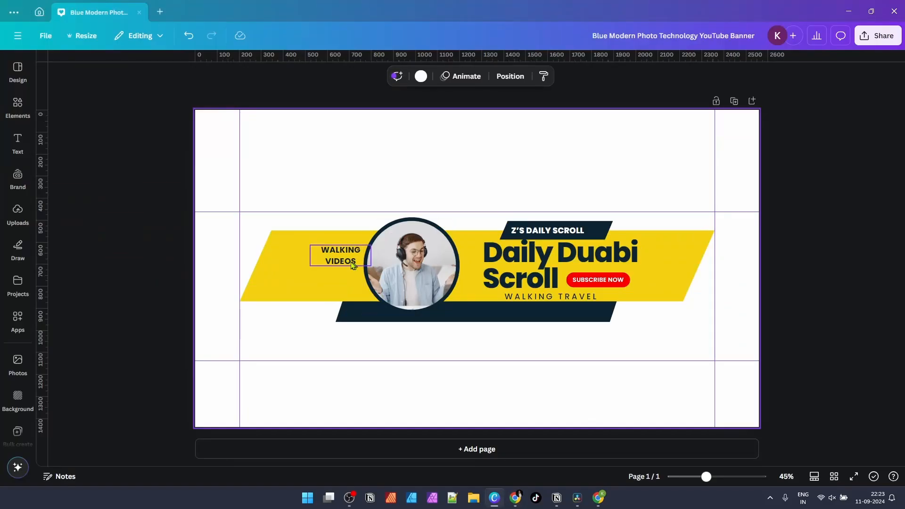
{"action": "left_click", "coordinate": [367, 265]}
{"action": "left_click_drag", "start_coordinate": [310, 246], "coordinate": [341, 259]}
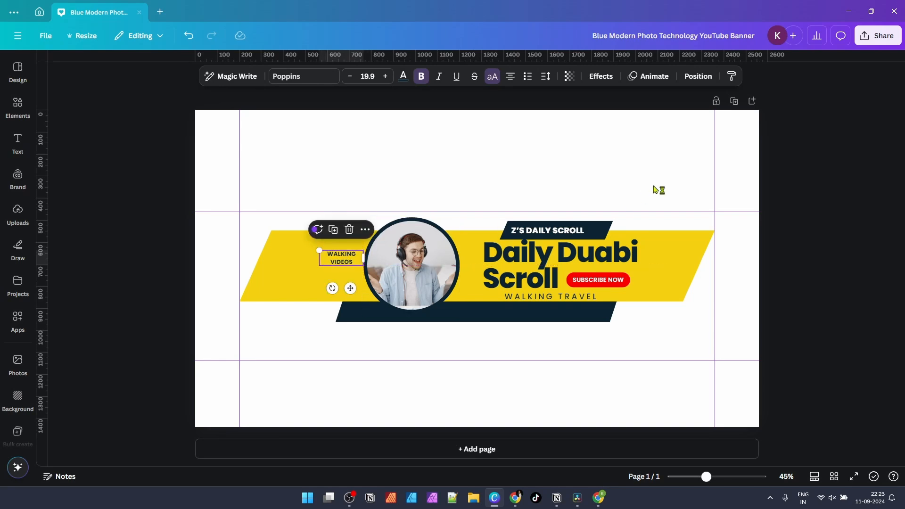
{"action": "left_click", "coordinate": [659, 190]}
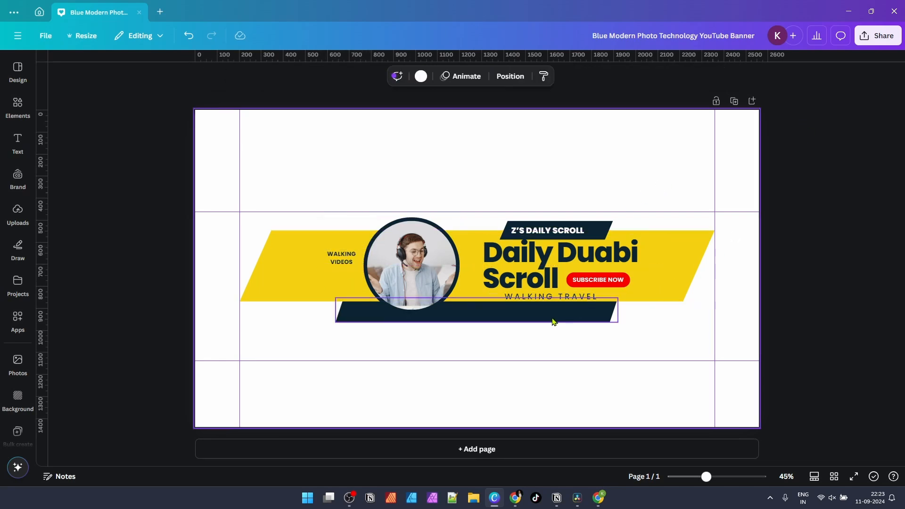
Step: Raise the navy bar behind WALKING TRAVEL to make it thinner
{"action": "left_click", "coordinate": [554, 322]}
{"action": "left_click_drag", "start_coordinate": [509, 318], "coordinate": [510, 304]}
{"action": "left_click", "coordinate": [549, 334]}
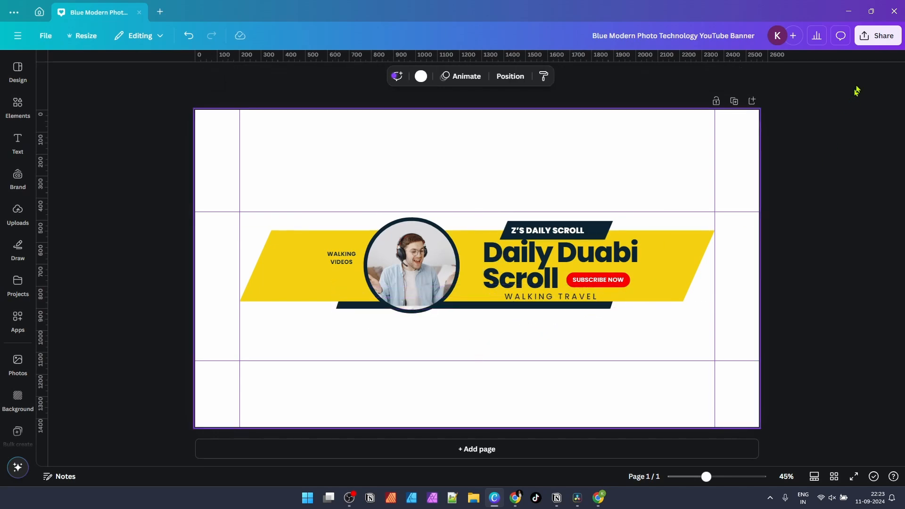
Step: Download the revised banner as a PNG saved as V2
{"action": "left_click", "coordinate": [872, 36]}
{"action": "left_click", "coordinate": [768, 300]}
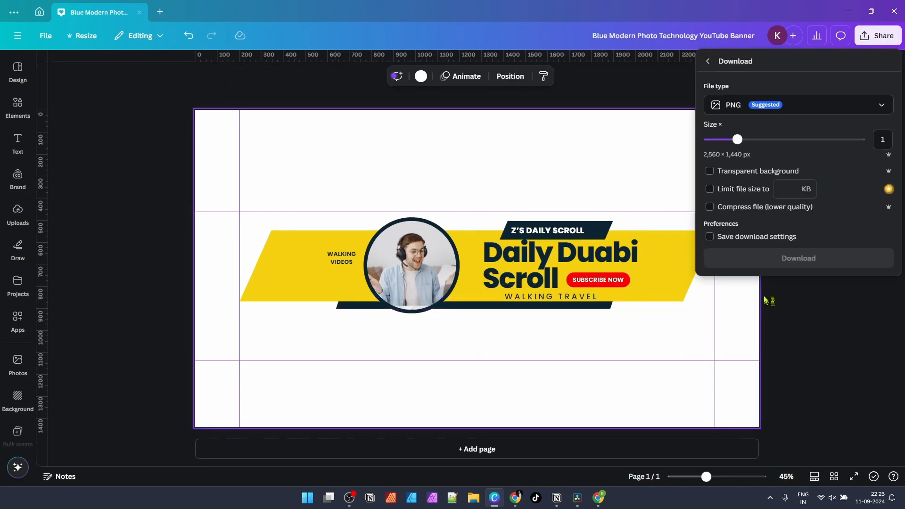
{"action": "left_click", "coordinate": [788, 258]}
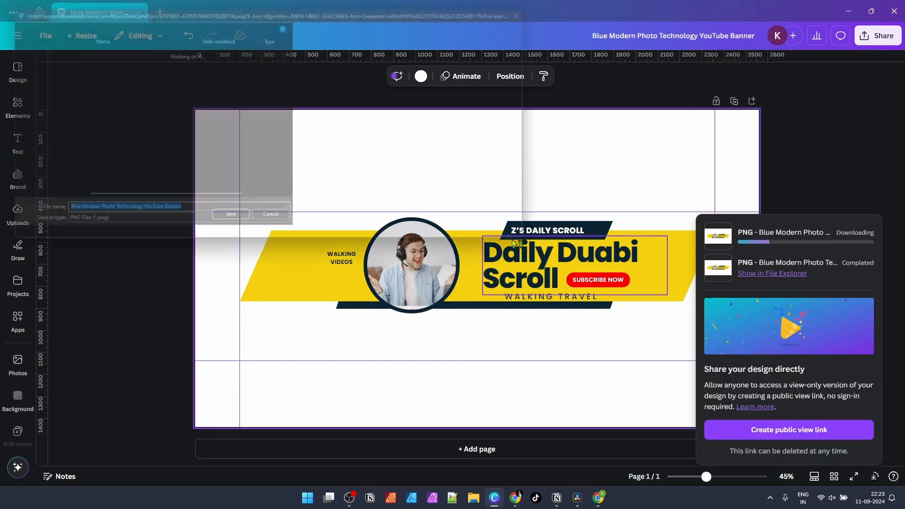
{"action": "type", "text": "12"}
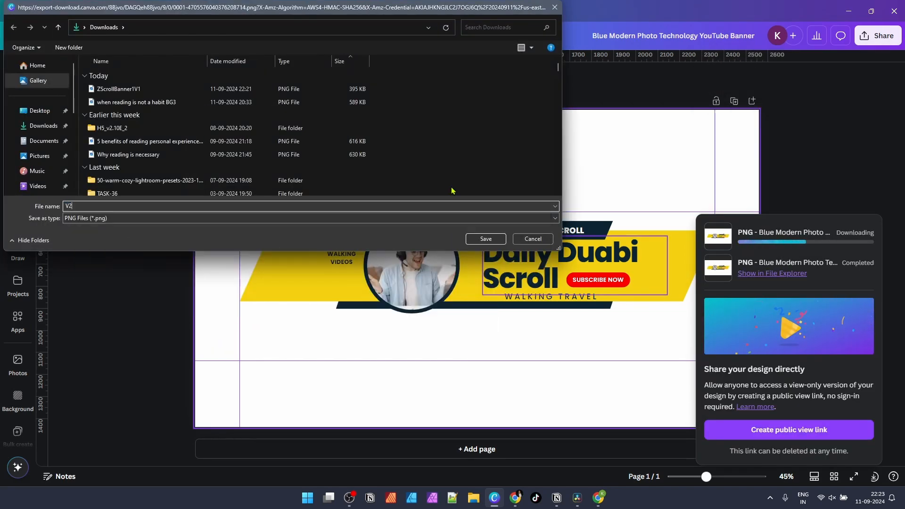
{"action": "key", "text": "Return"}
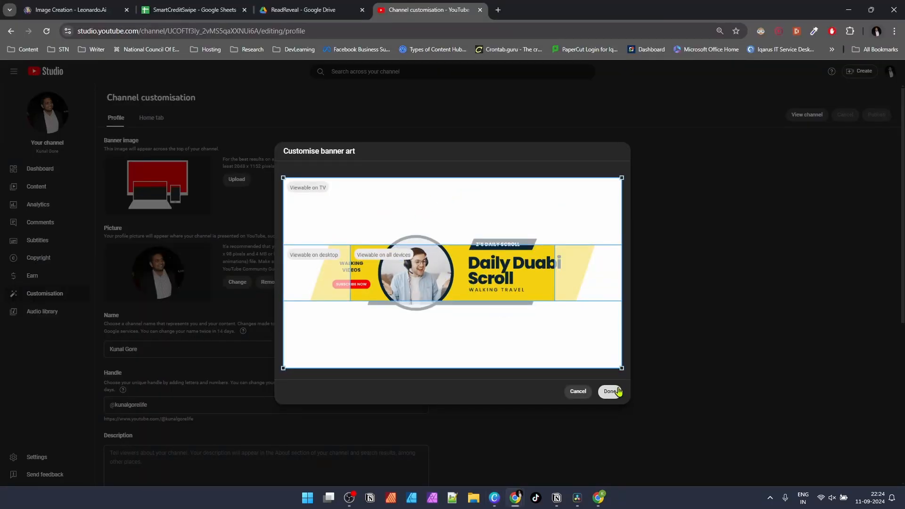
Step: In YouTube Studio, cancel the old preview and upload the V2 banner image
{"action": "left_click", "coordinate": [584, 394]}
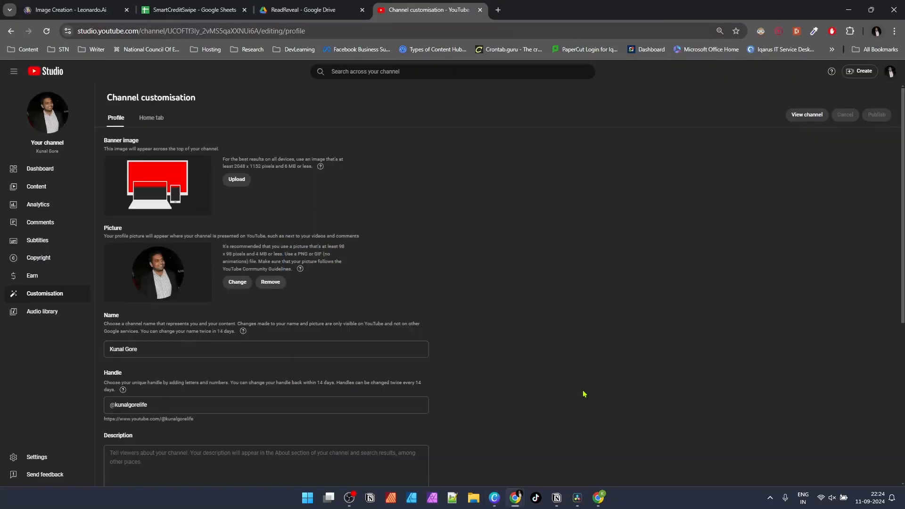
{"action": "left_click", "coordinate": [235, 179]}
{"action": "double_click", "coordinate": [126, 90]}
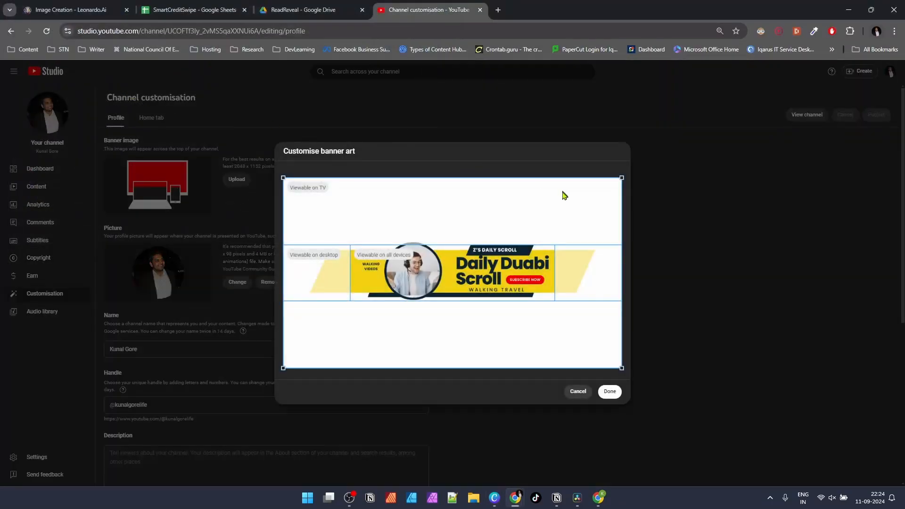